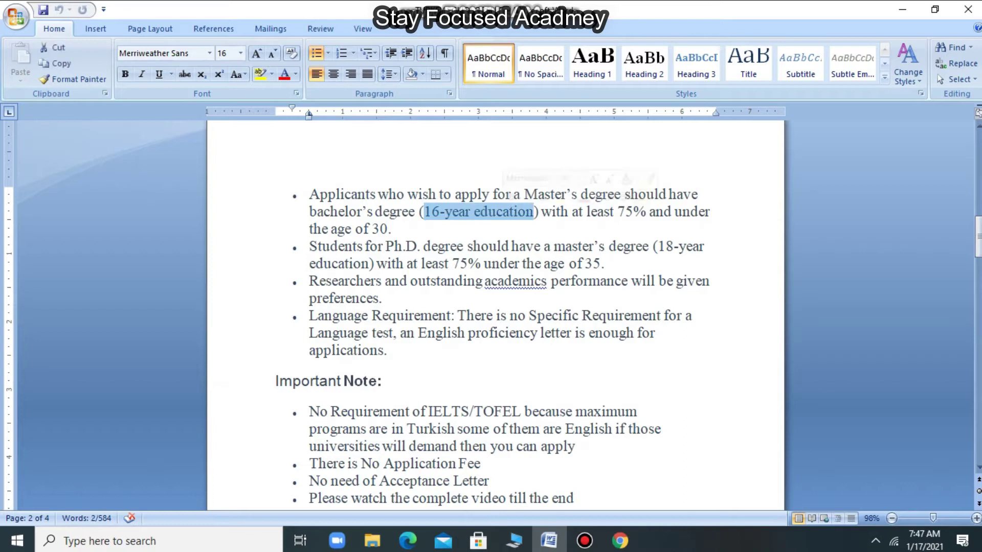
# - Select parts of the eligibility bullets ('30.', 'degree', '75%'), then scroll down to the Bachelor/Master/PhD list
pyautogui.click(391, 229)
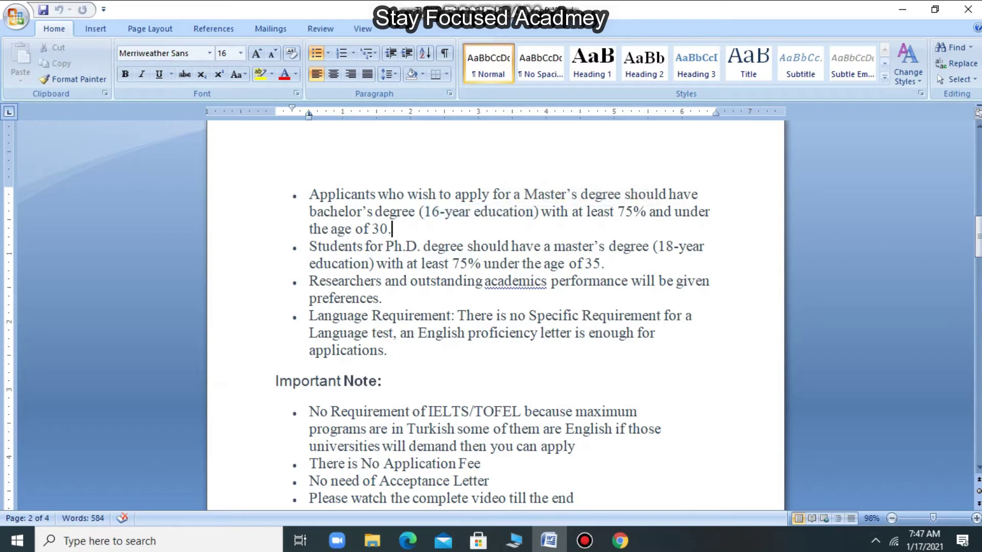
pyautogui.moveTo(371, 229); pyautogui.dragTo(399, 229)
pyautogui.click(438, 246)
pyautogui.doubleClick(438, 247)
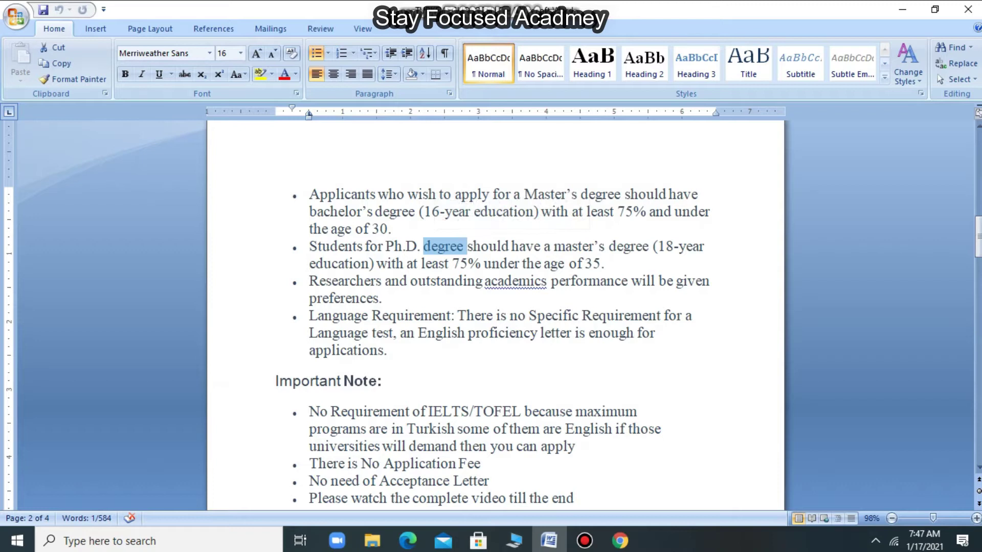
pyautogui.click(604, 263)
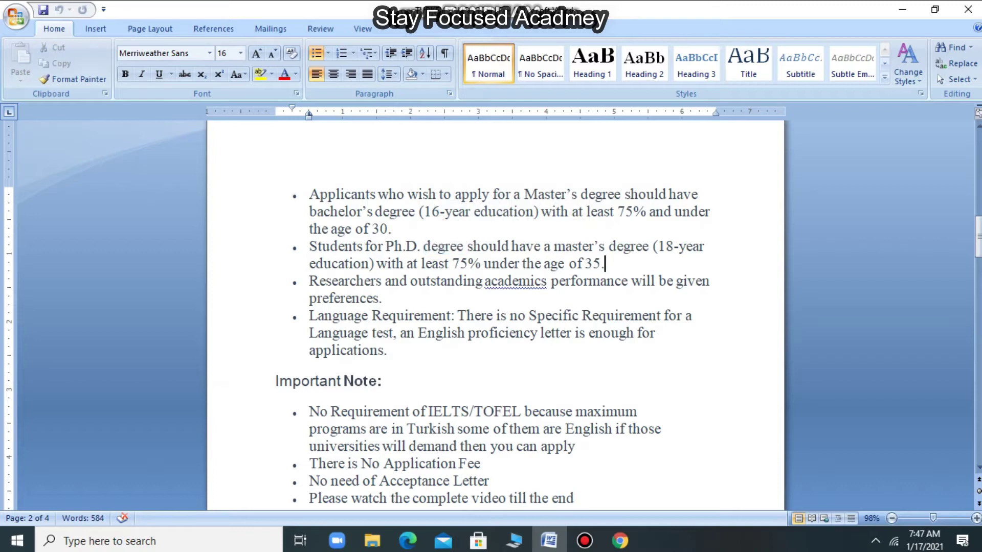
pyautogui.click(460, 263)
pyautogui.hotkey('shift', 'Left')
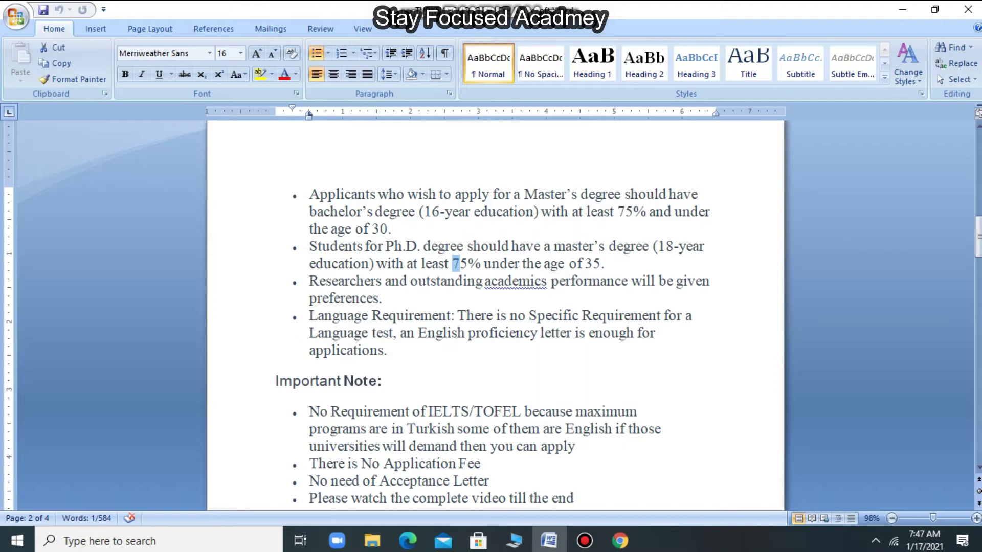
pyautogui.moveTo(978, 237); pyautogui.dragTo(978, 241)
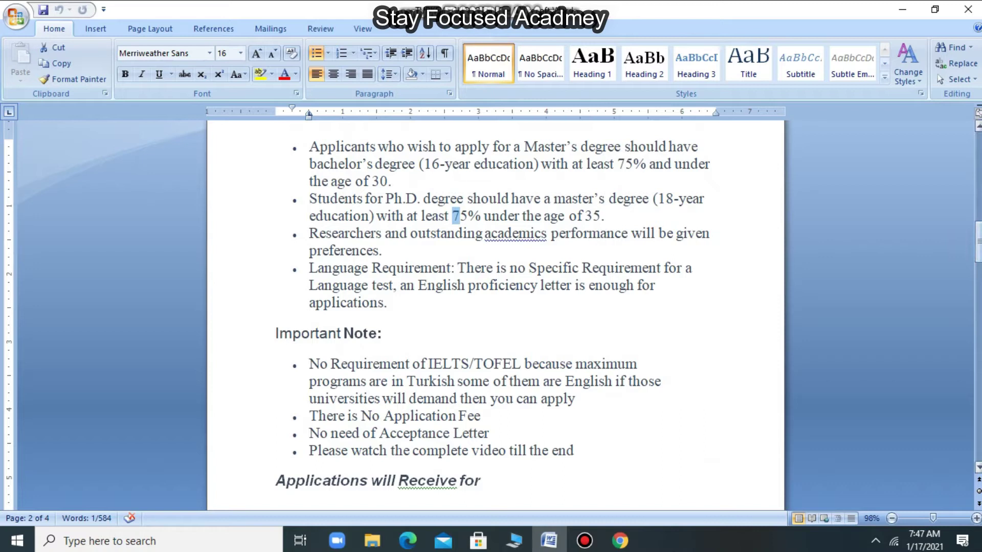
pyautogui.moveTo(977, 240); pyautogui.dragTo(978, 250)
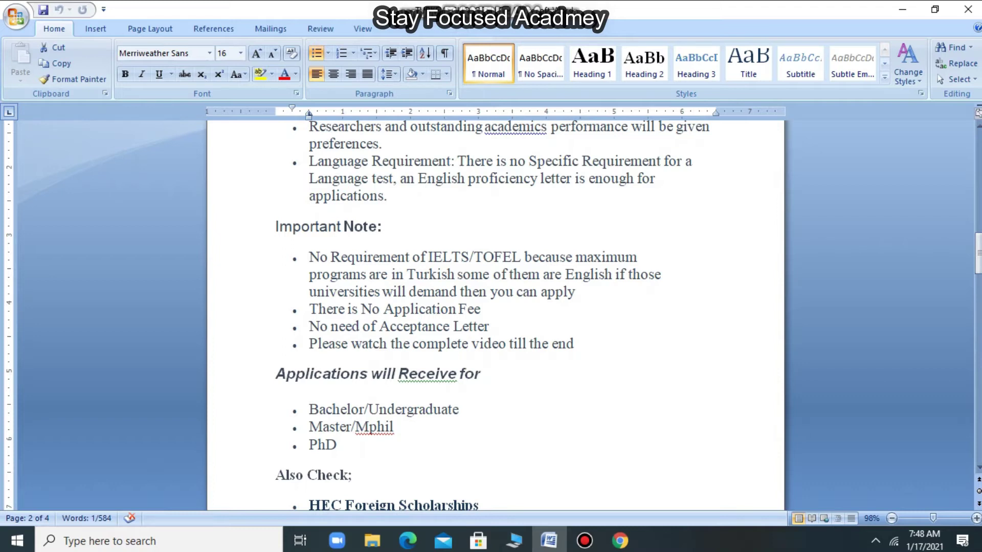
# - Highlight and clear the major study areas list, then scroll down to 'Instructions to Apply'
pyautogui.moveTo(978, 253); pyautogui.dragTo(978, 322)
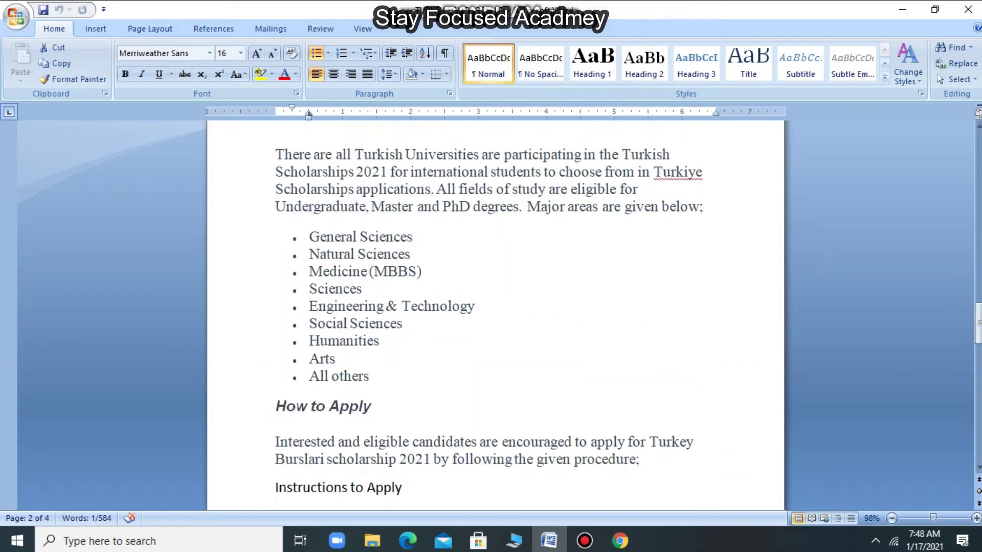
pyautogui.moveTo(308, 237); pyautogui.dragTo(378, 388)
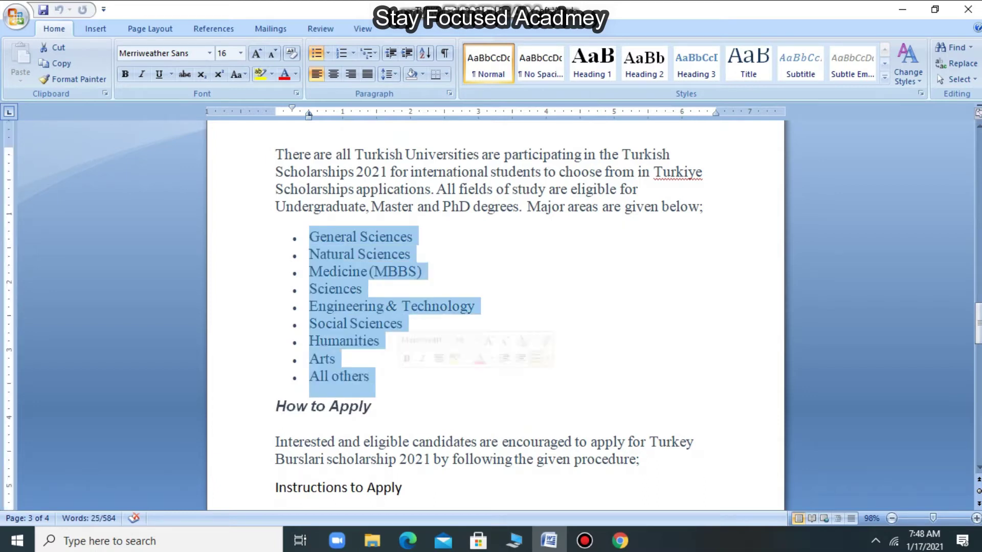
pyautogui.click(370, 377)
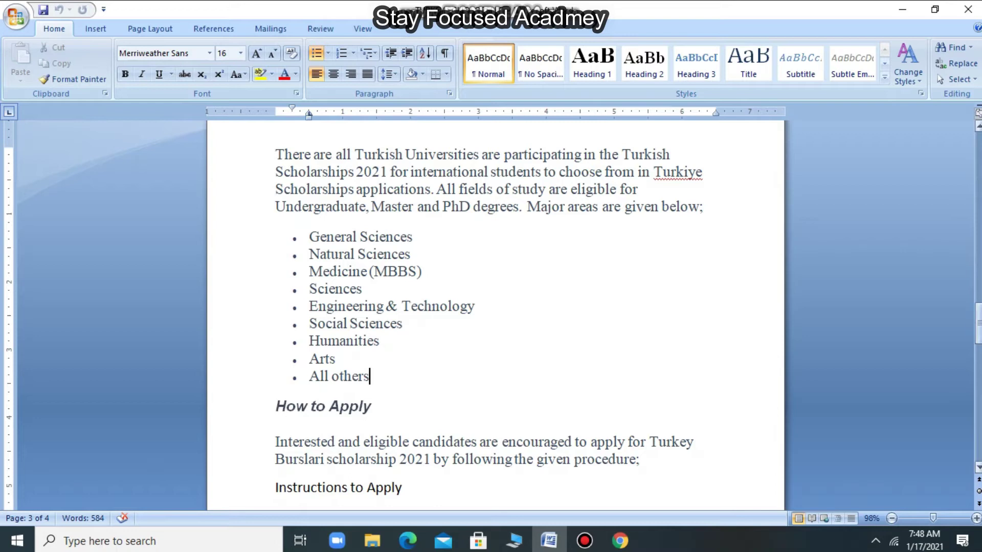
pyautogui.moveTo(978, 324); pyautogui.dragTo(978, 354)
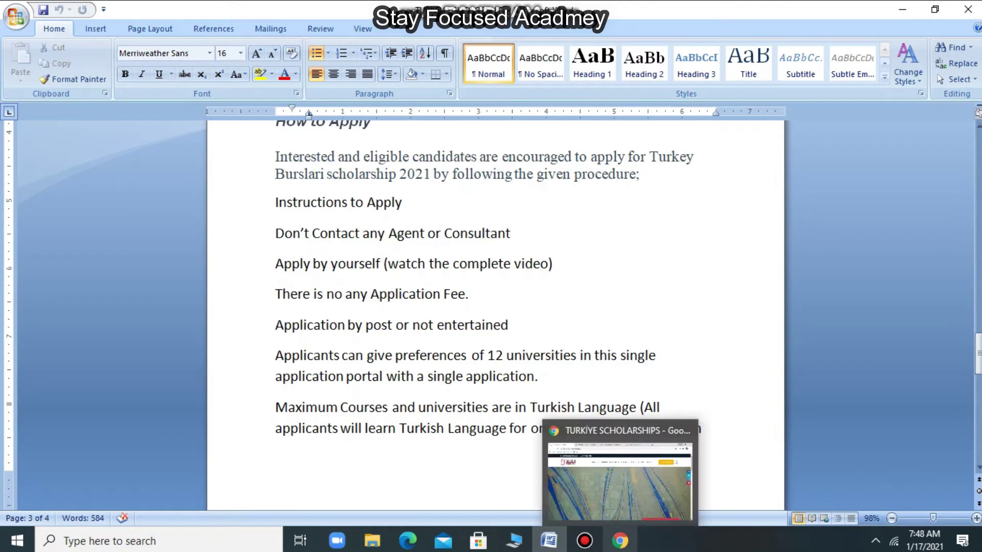
# - Bring the Türkiye Scholarships site forward and open the application portal from APPLY / LOGIN
pyautogui.click(620, 541)
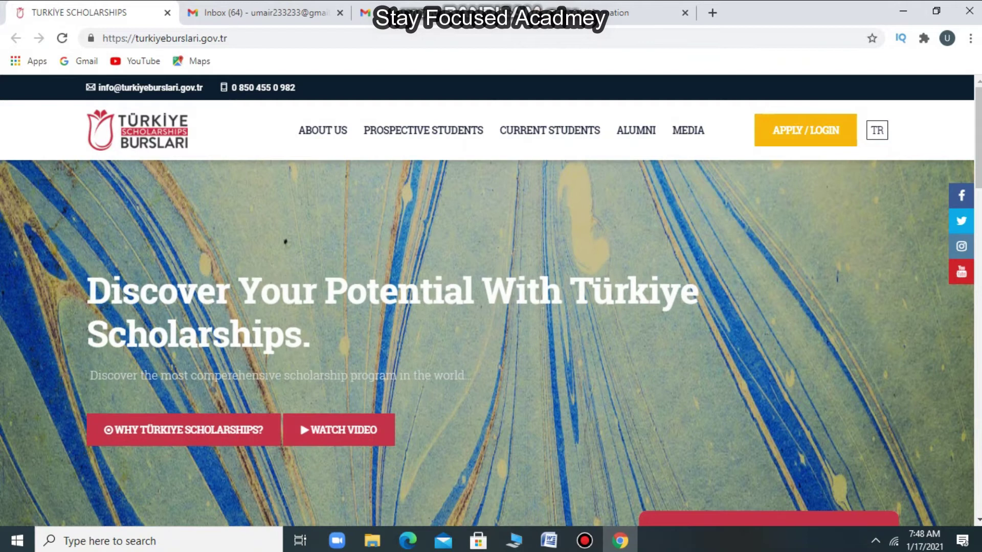
pyautogui.scroll(-1, 490, 301)
pyautogui.scroll(1, 490, 300)
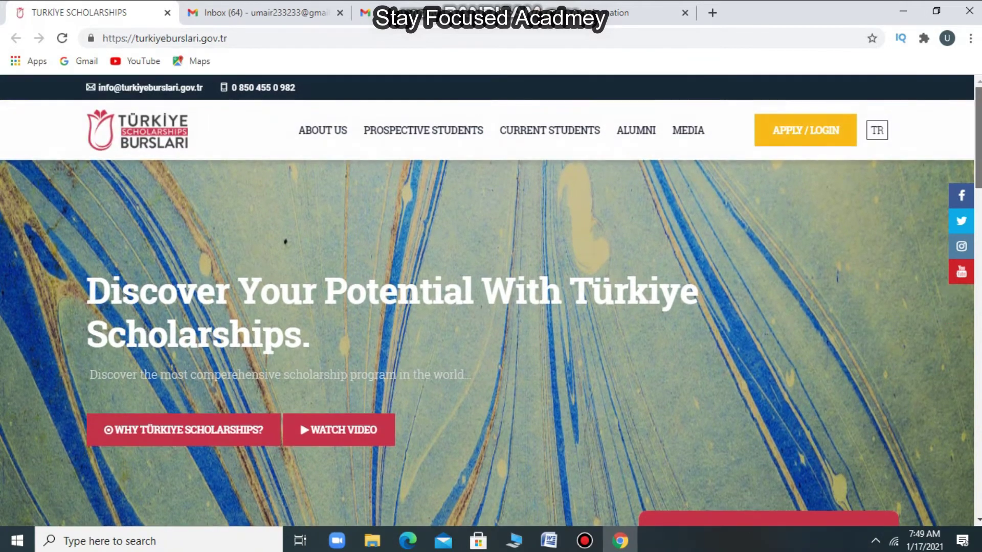
pyautogui.click(804, 127)
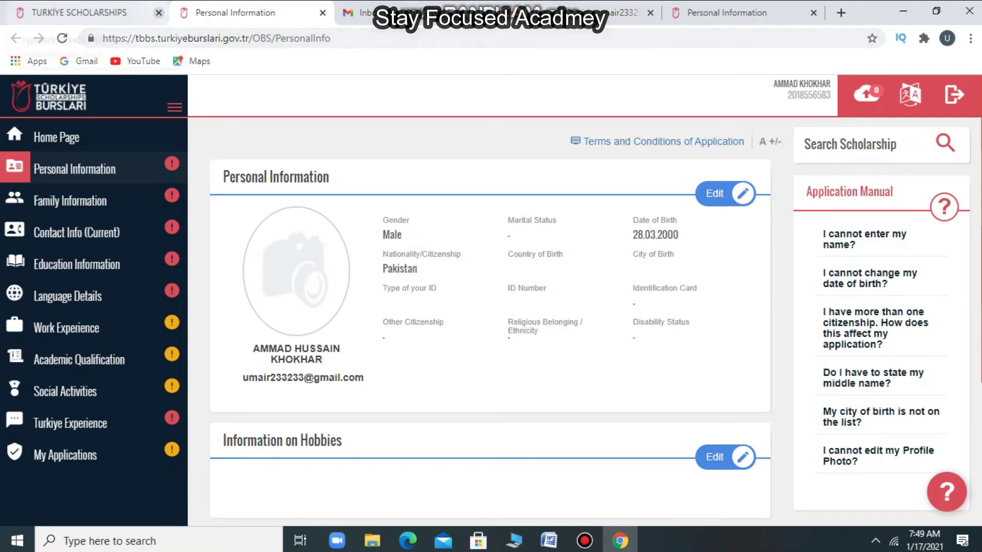
# - Cycle through the open tabs, then open the TBBS portal in a new tab from the homepage
pyautogui.click(92, 12)
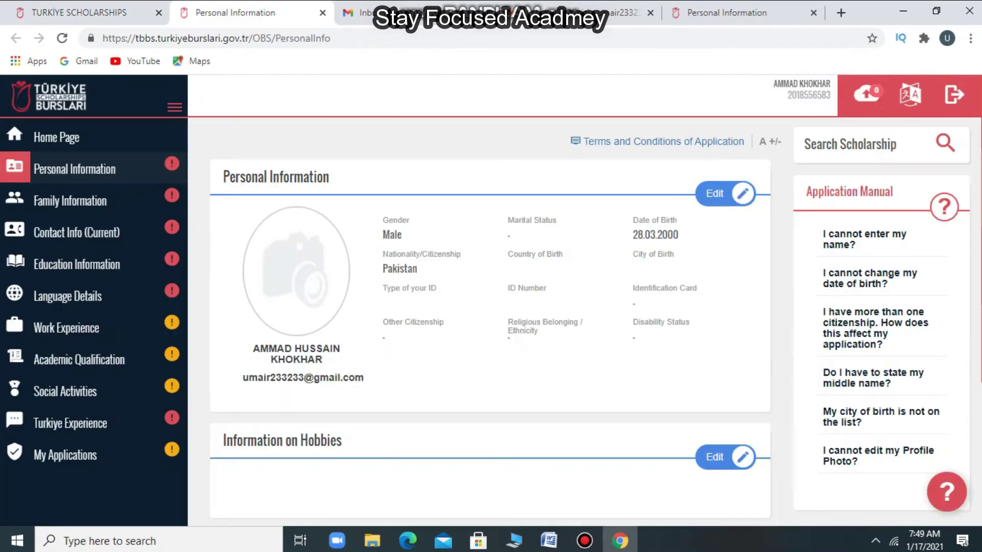
pyautogui.hotkey('ctrl', 'Tab')
pyautogui.click(726, 12)
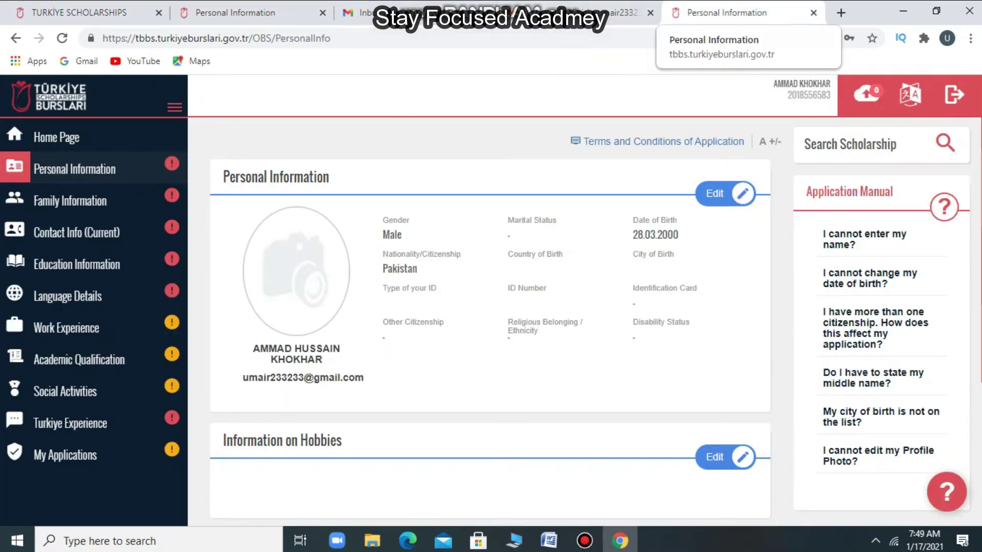
pyautogui.click(511, 12)
pyautogui.click(92, 12)
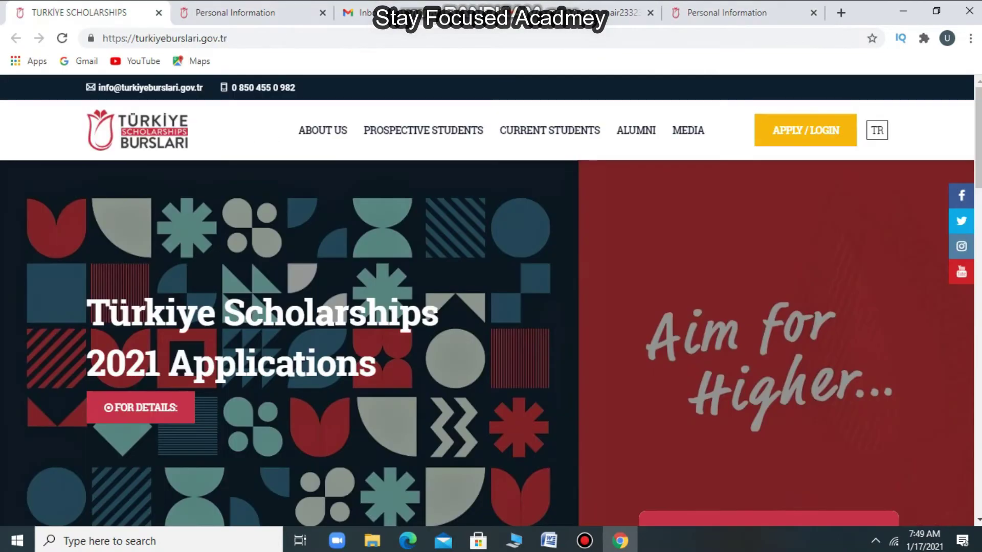
pyautogui.click(805, 130)
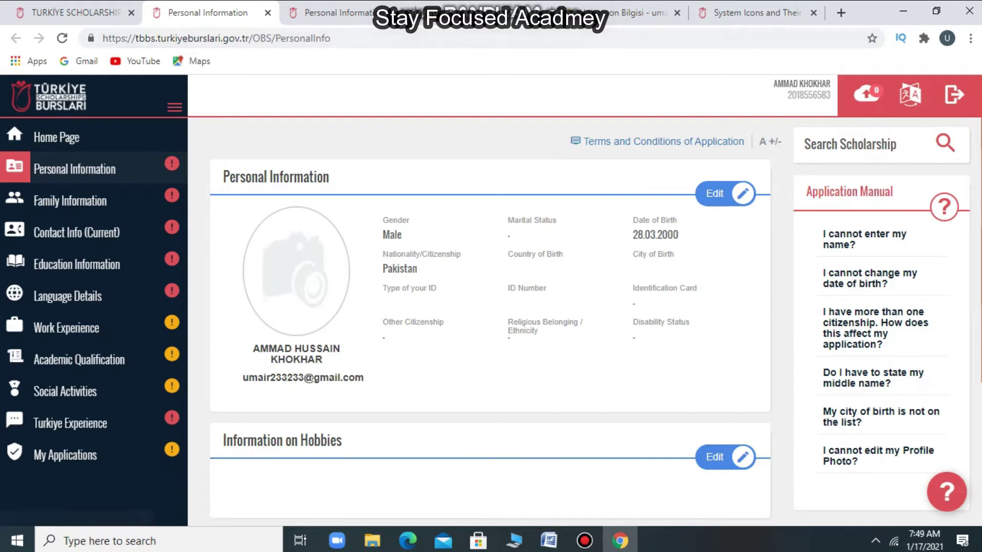
# - Visit Home Page and Personal Information, log out of the account, and return to the TBBS login tab
pyautogui.click(56, 137)
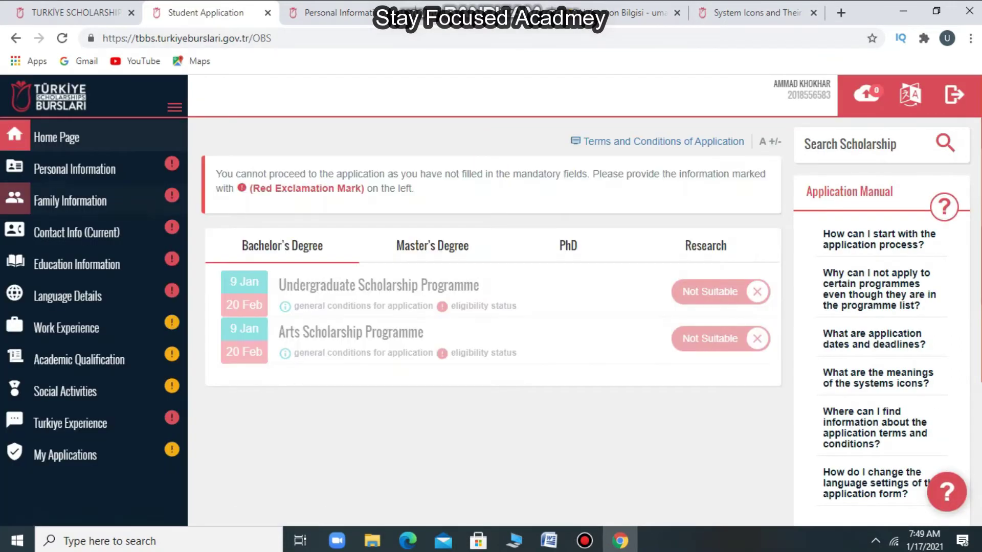
pyautogui.click(75, 169)
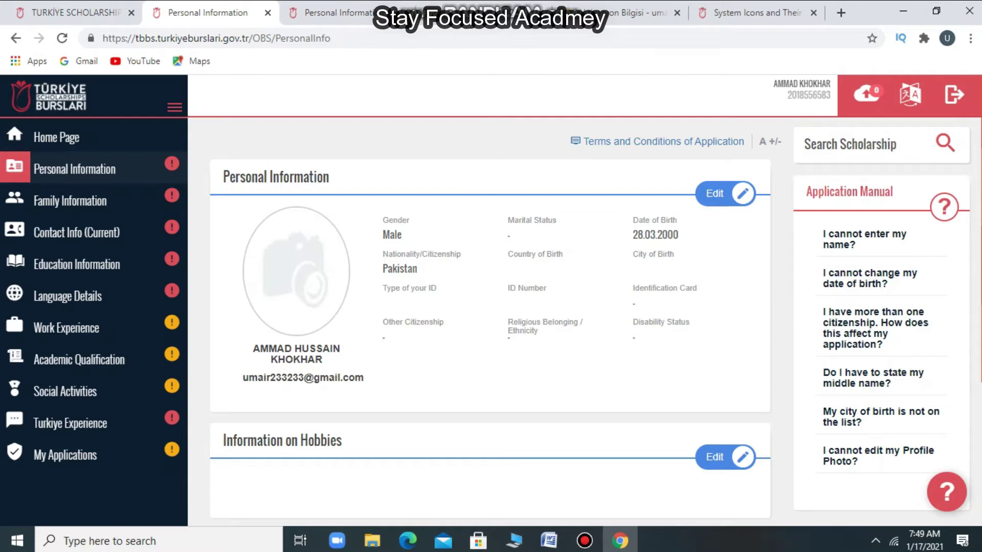
pyautogui.click(16, 38)
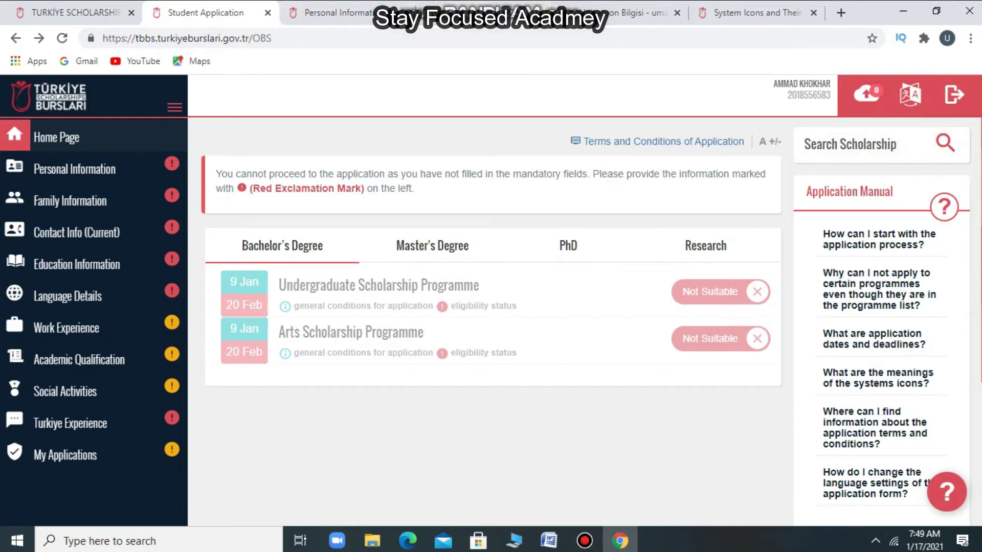
pyautogui.click(952, 95)
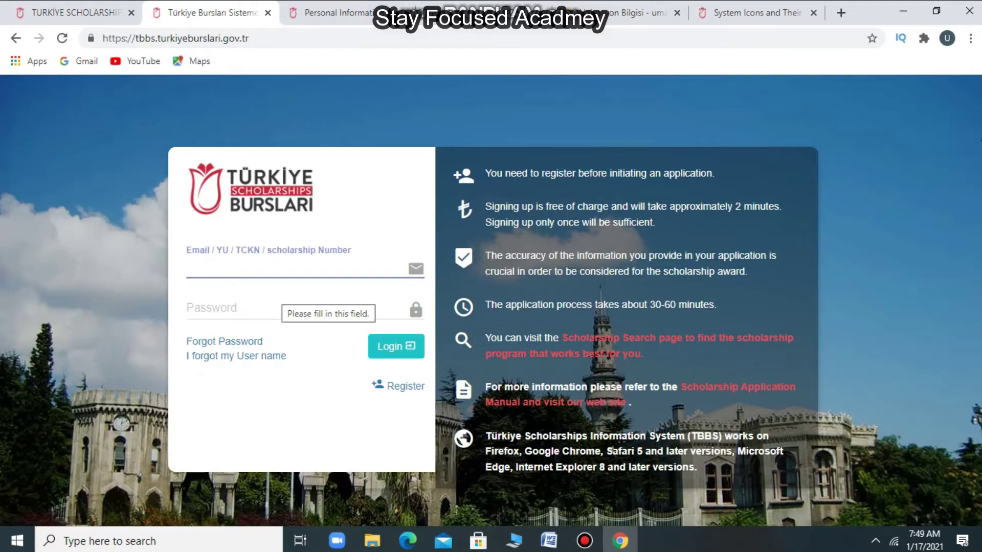
pyautogui.click(72, 13)
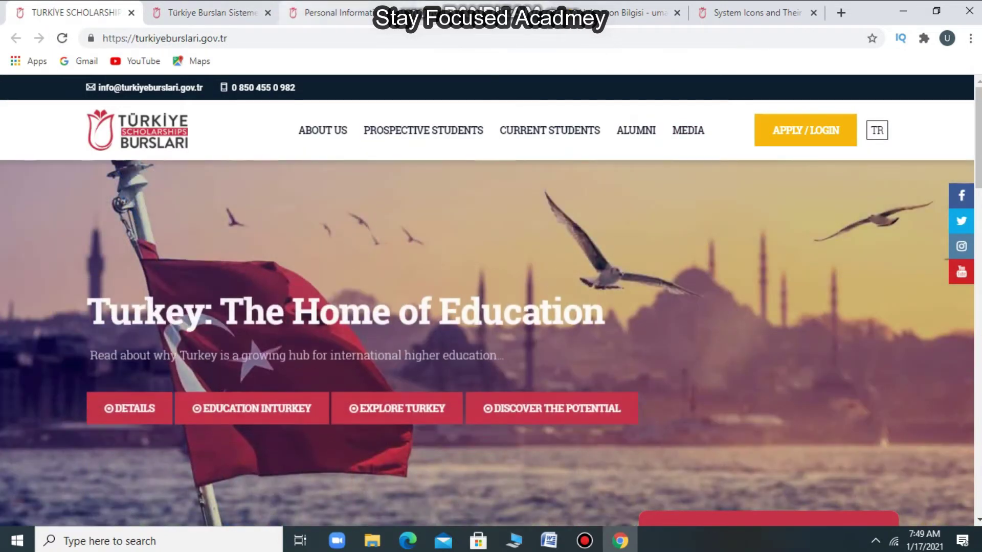
pyautogui.click(212, 12)
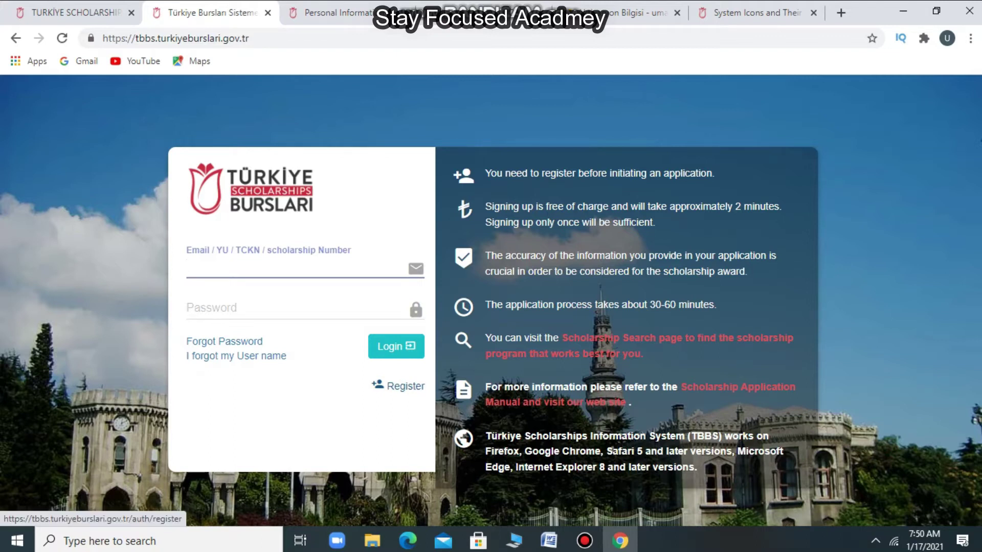
# - Open the new account registration form and enter the applicant's name
pyautogui.click(404, 386)
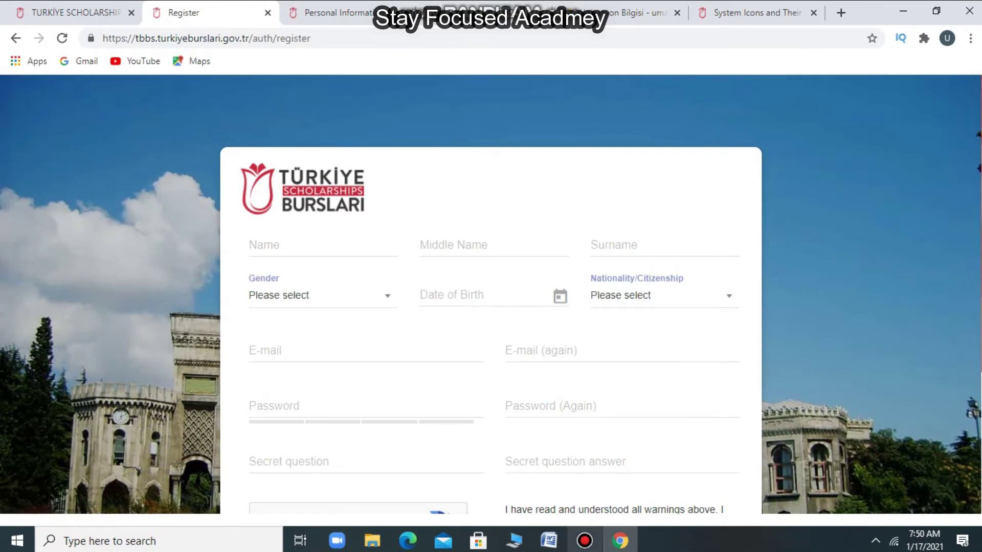
pyautogui.moveTo(585, 540)
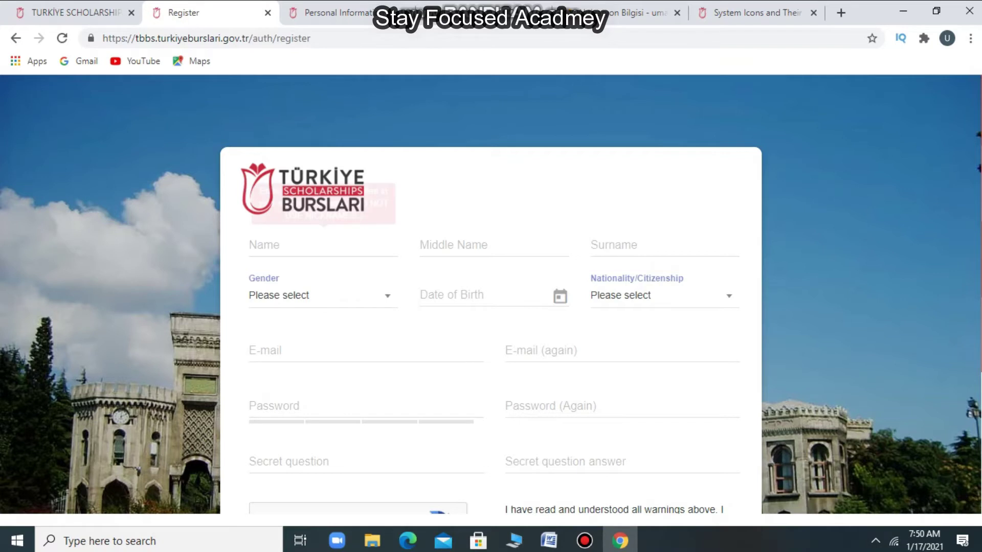
pyautogui.click(306, 244)
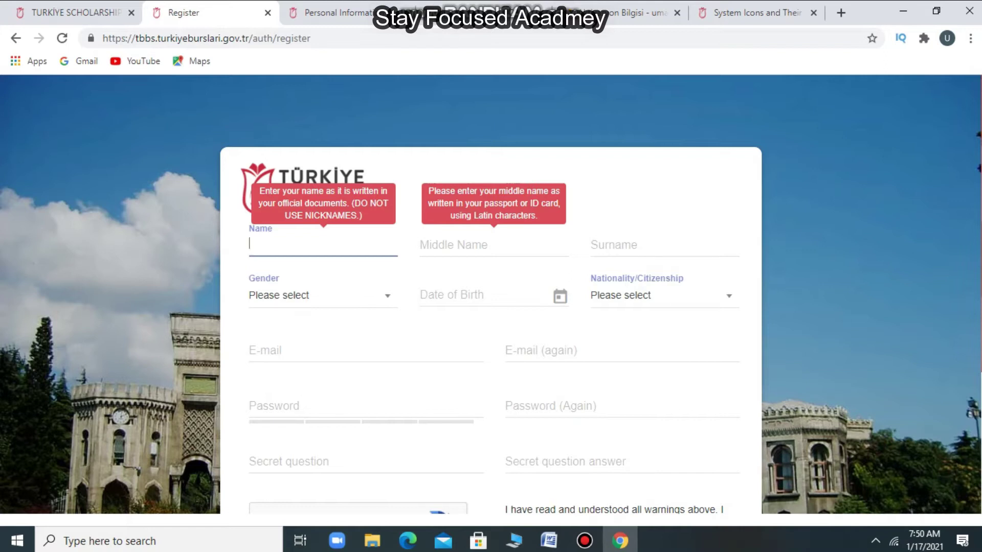
pyautogui.write('BC')
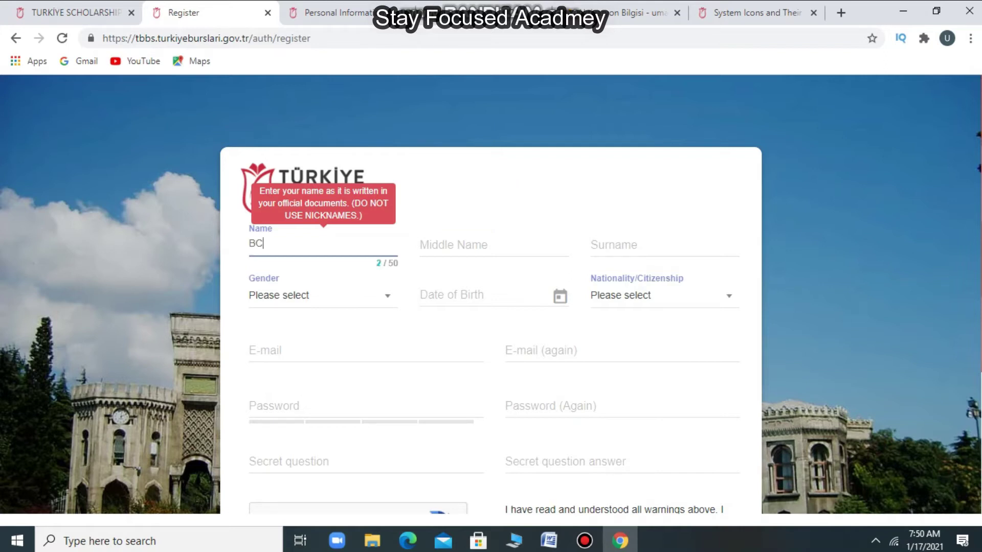
# - Choose Male as gender and move through birth date, nationality, e-mail, password and secret question
pyautogui.click(317, 296)
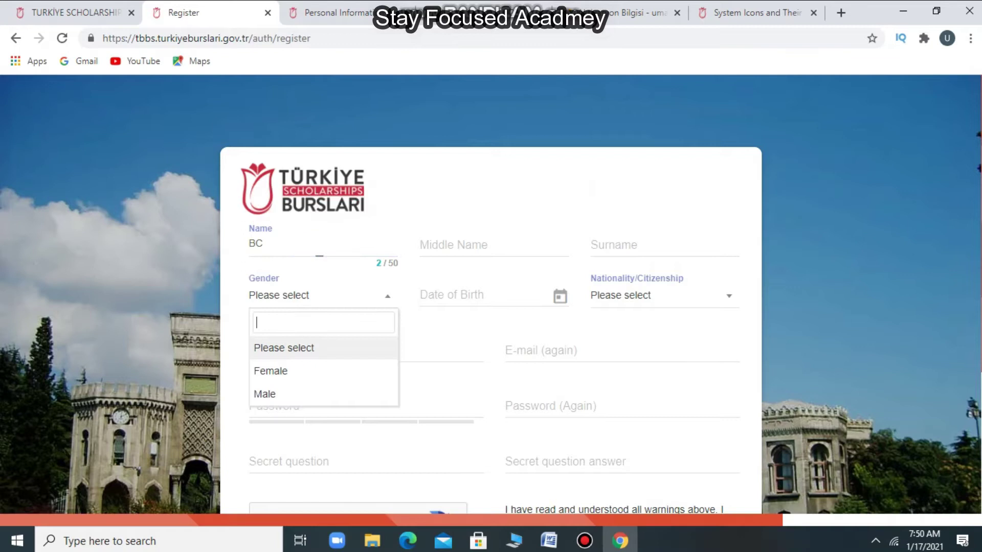
pyautogui.press('Down')
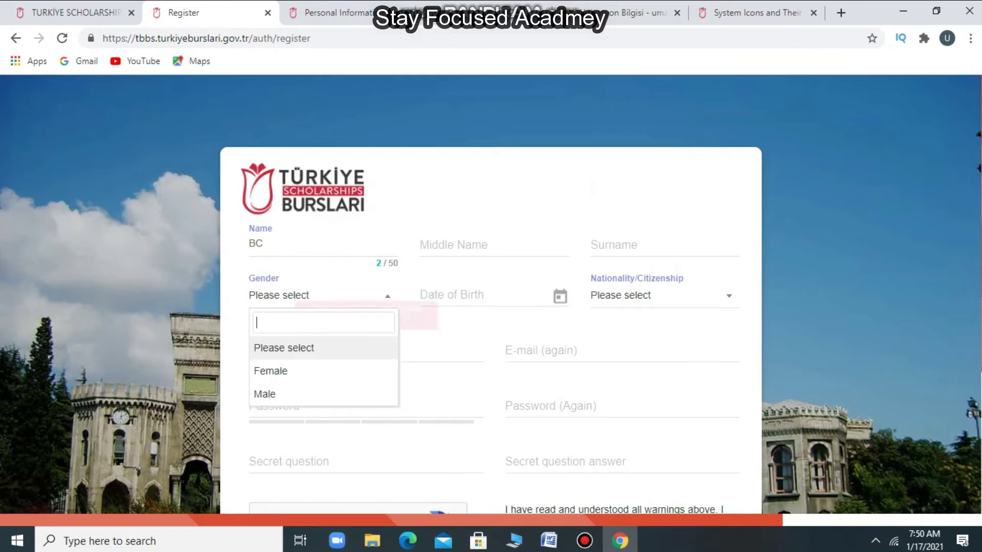
pyautogui.press('Tab')
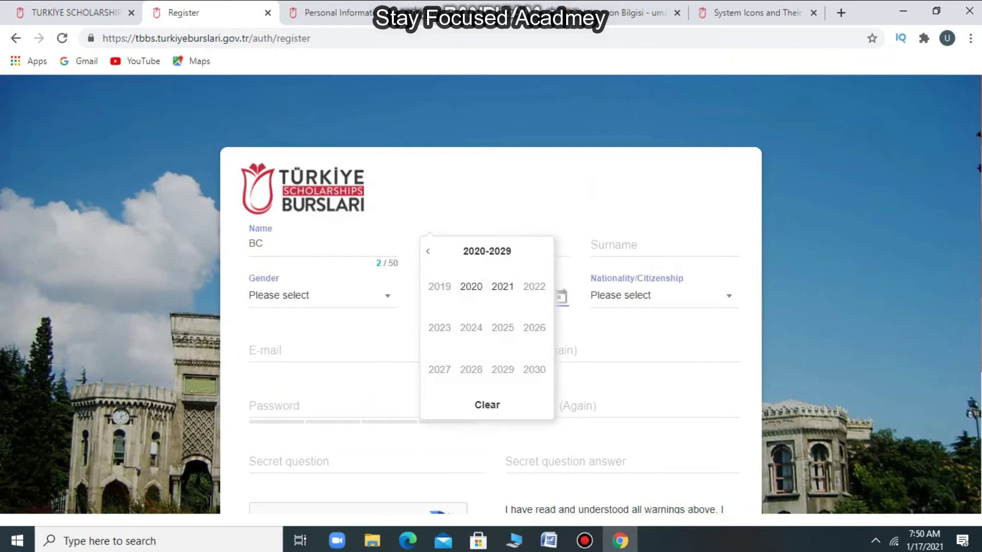
pyautogui.press('Tab')
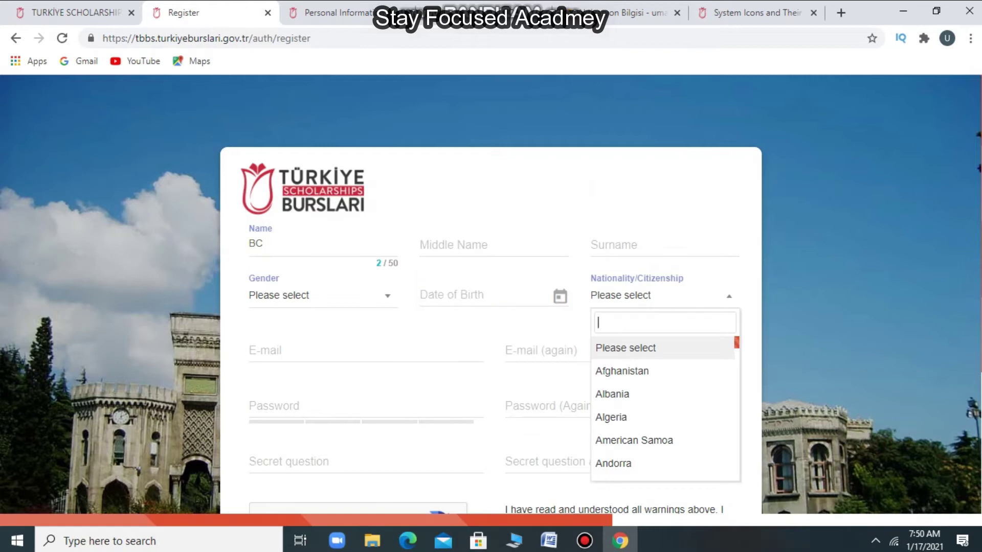
pyautogui.press('Tab')
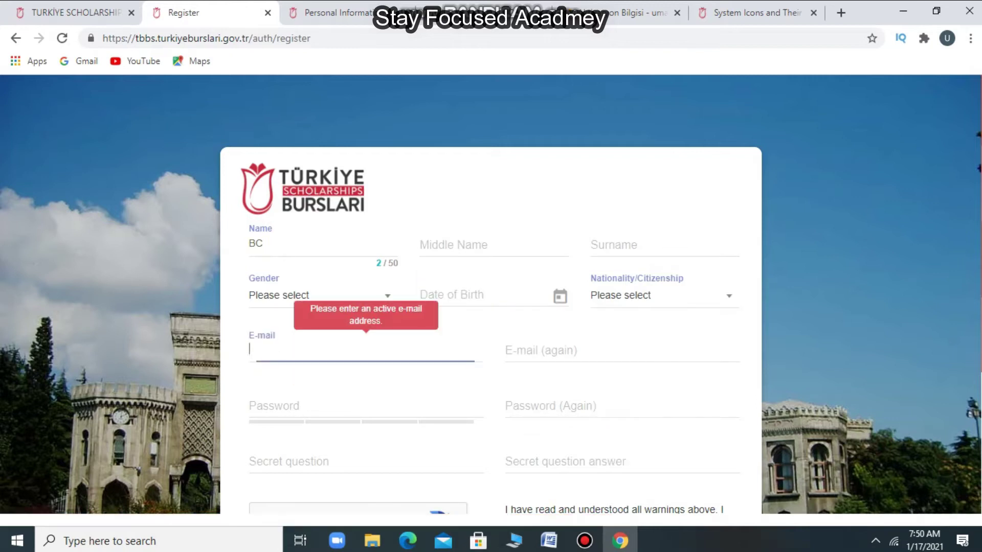
pyautogui.press('Tab')
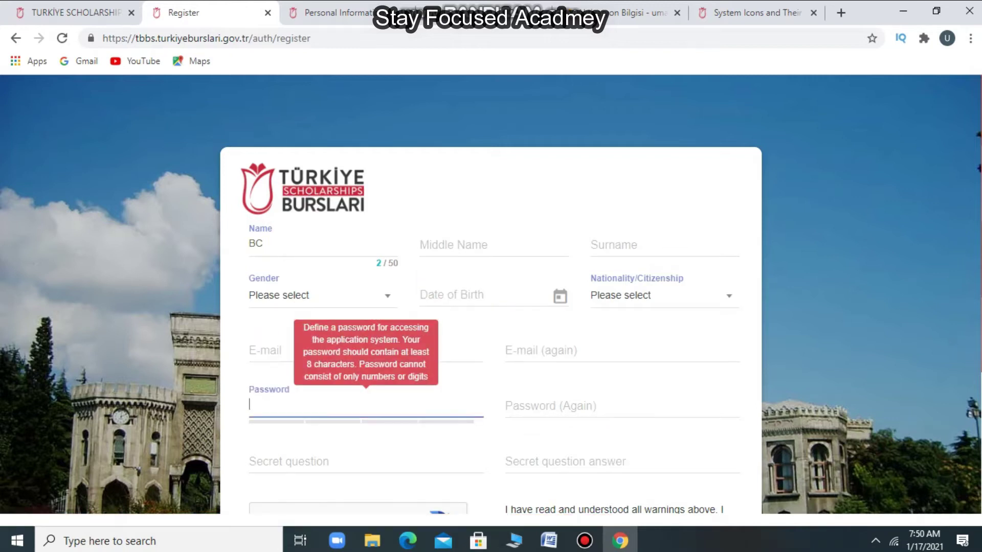
pyautogui.press('Tab')
pyautogui.press('Tab')
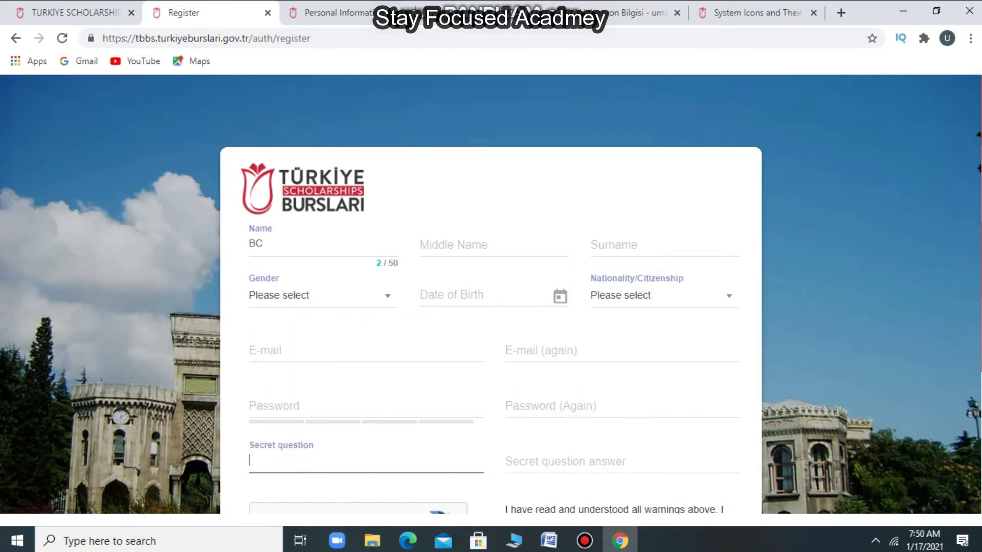
pyautogui.press('Tab')
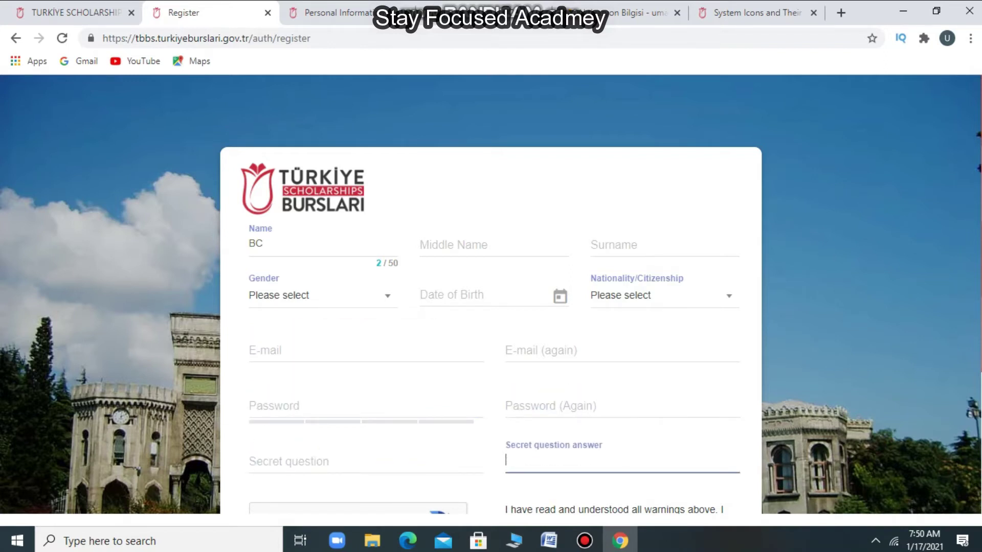
# - Tick the 'I'm not a robot' reCAPTCHA checkbox
pyautogui.scroll(-3, 491, 306)
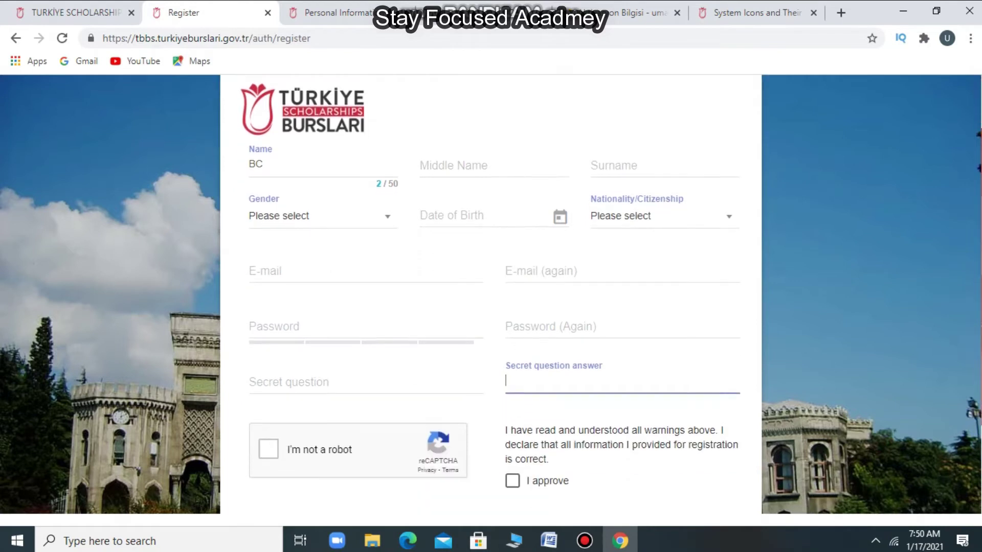
pyautogui.click(268, 319)
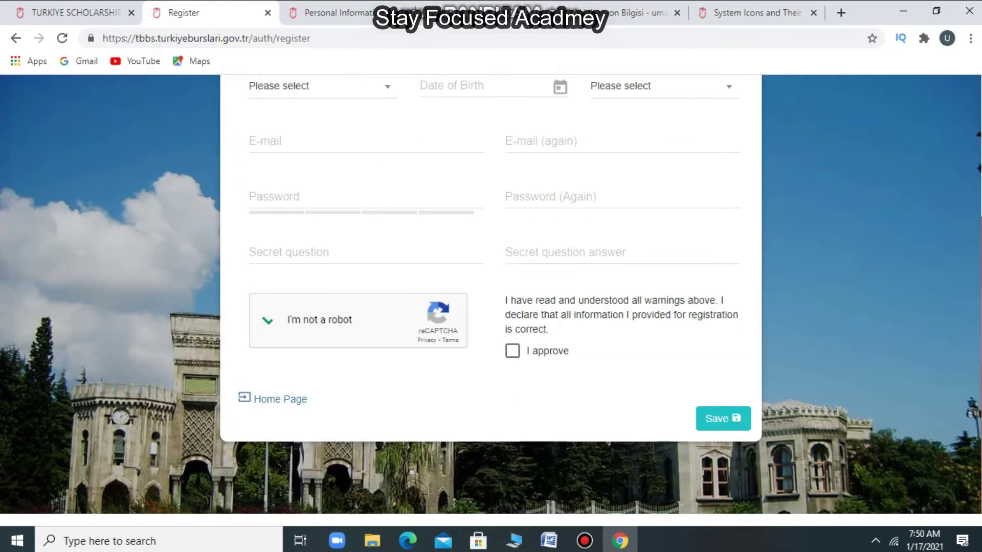
pyautogui.scroll(4, 491, 294)
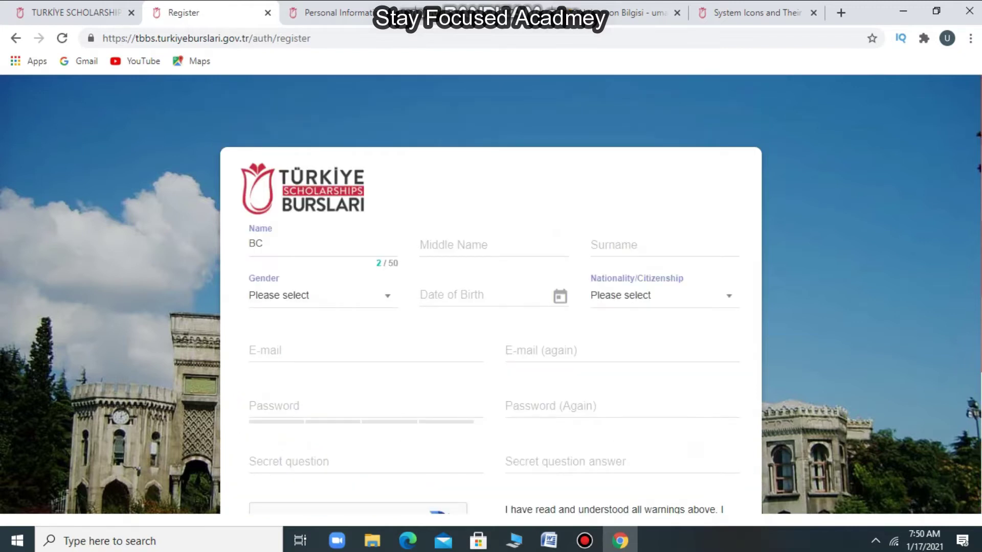
# - Follow the confirmation link in the Gmail 'Aktivasyon Bilgisi' email, then return to the Register tab
pyautogui.hotkey('ctrl', '4')
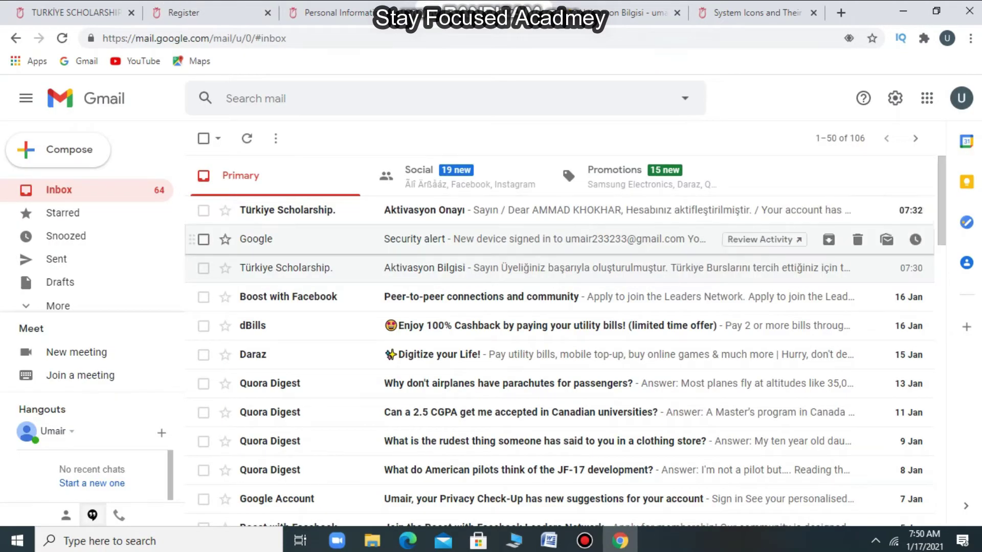
pyautogui.click(563, 268)
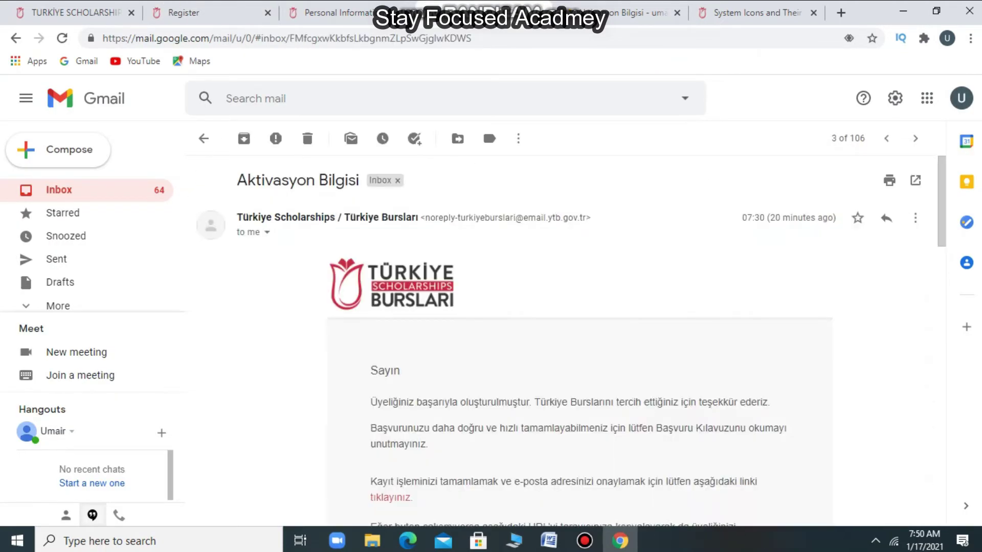
pyautogui.scroll(-2, 941, 220)
pyautogui.scroll(-1, 637, 341)
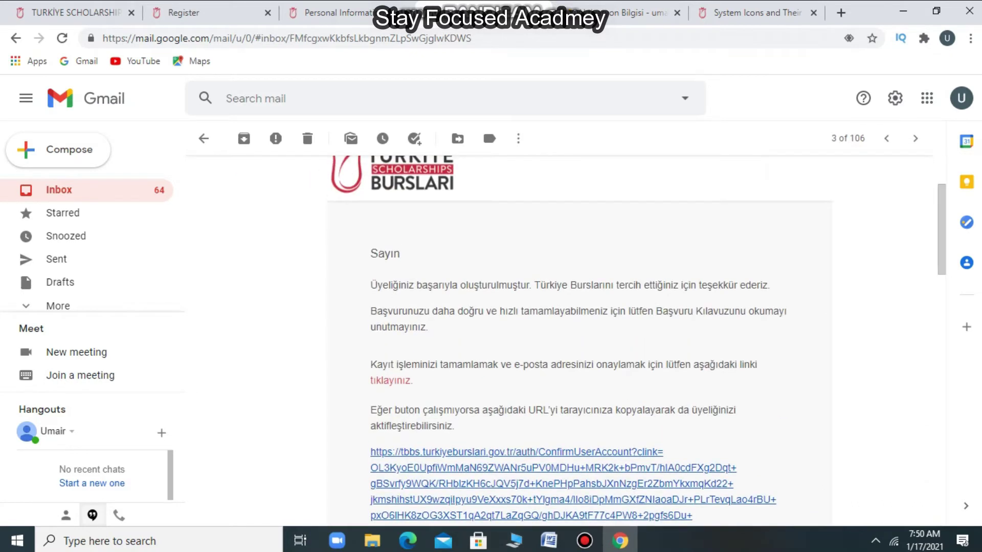
pyautogui.click(517, 452)
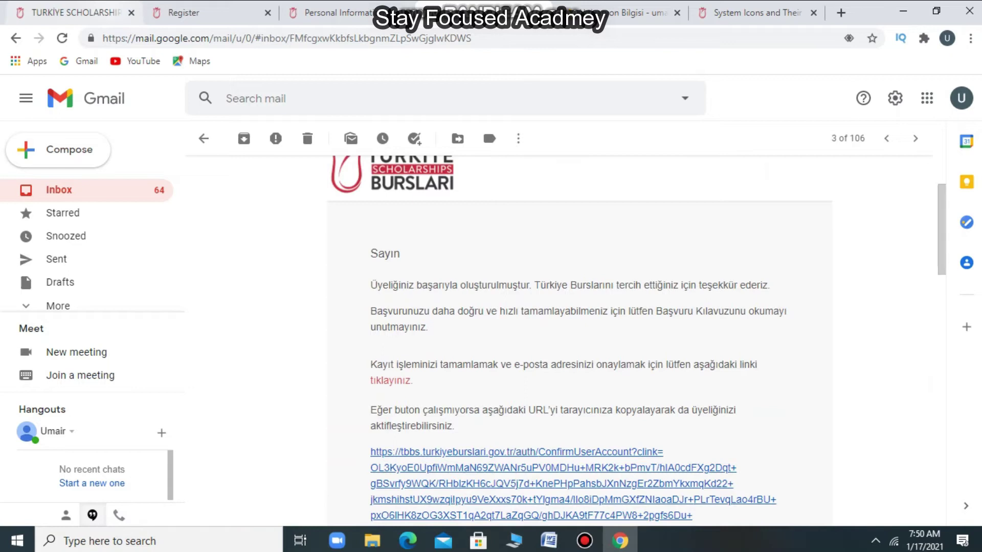
pyautogui.hotkey('ctrl', 'Tab')
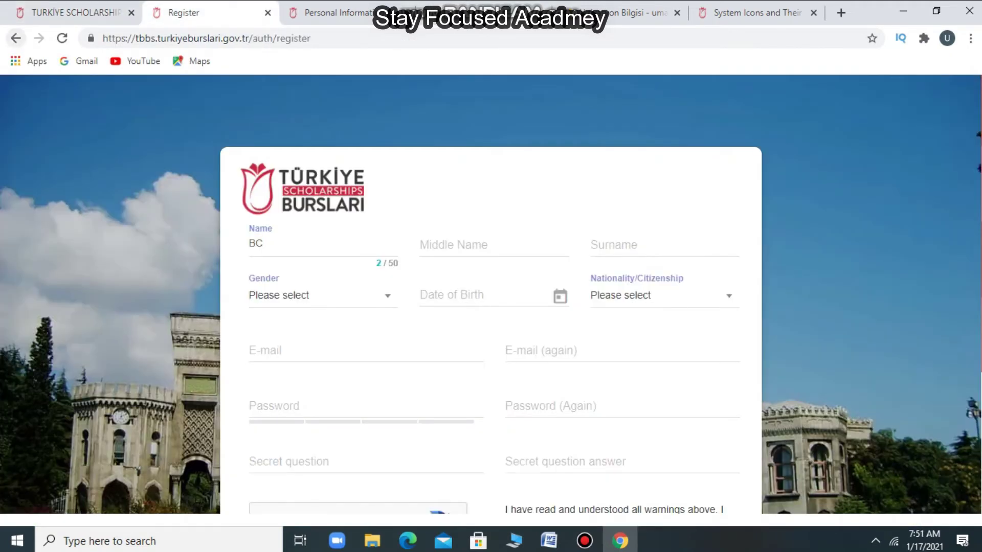
# - Return to the login page and sign in with the registered e-mail address and password
pyautogui.click(16, 38)
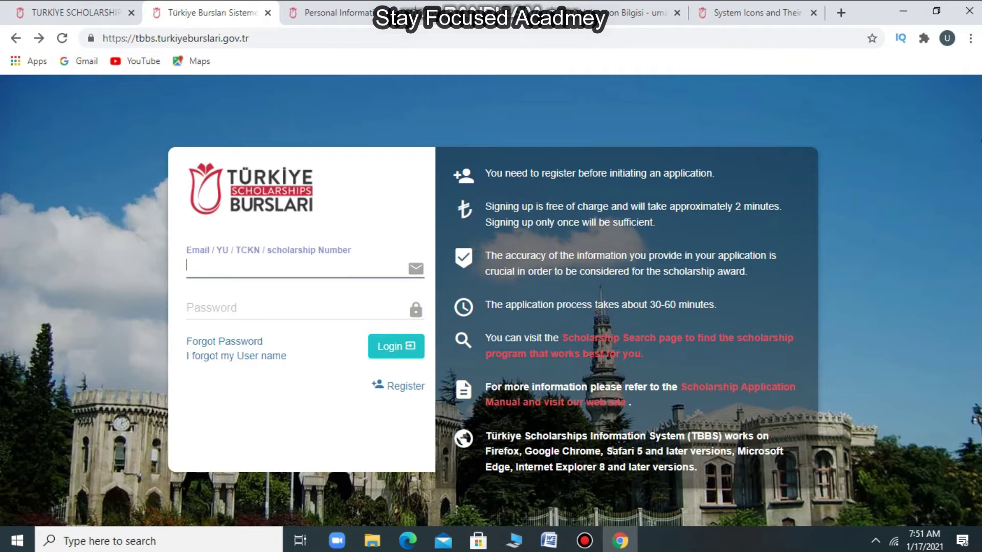
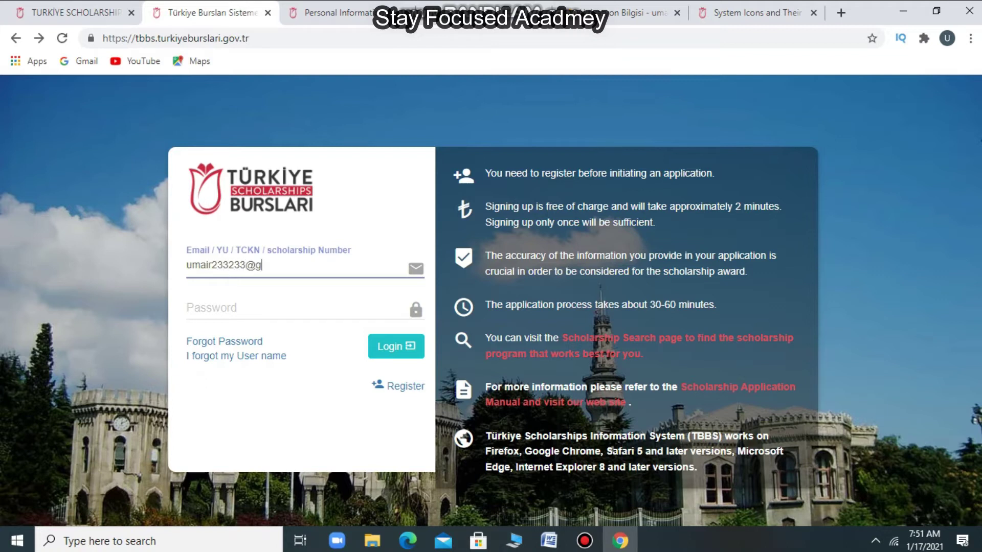
pyautogui.press('Tab')
pyautogui.write('••••••')
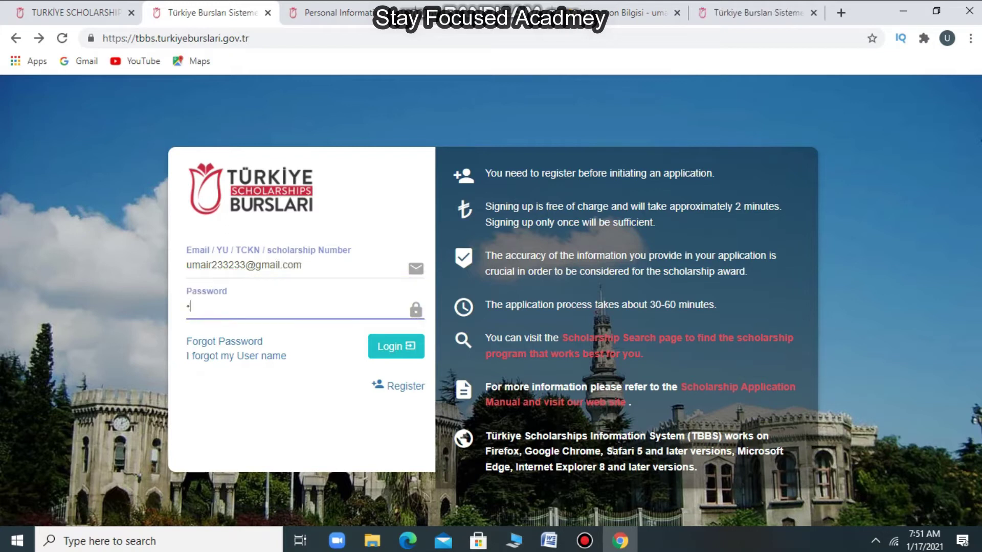
pyautogui.write('•••')
pyautogui.press('Return')
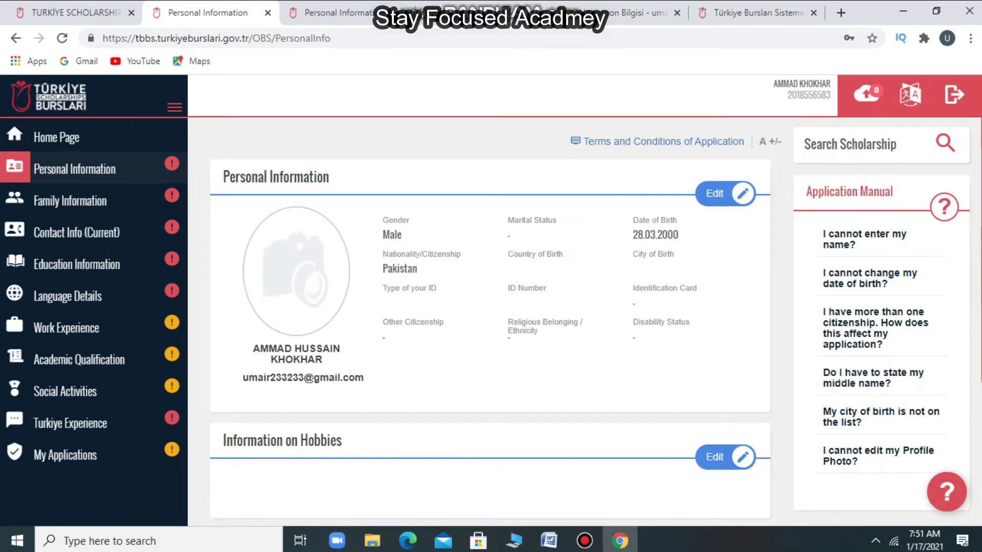
# - Edit the personal information, keeping Male as gender and choosing Citizenship number as the ID type
pyautogui.click(725, 193)
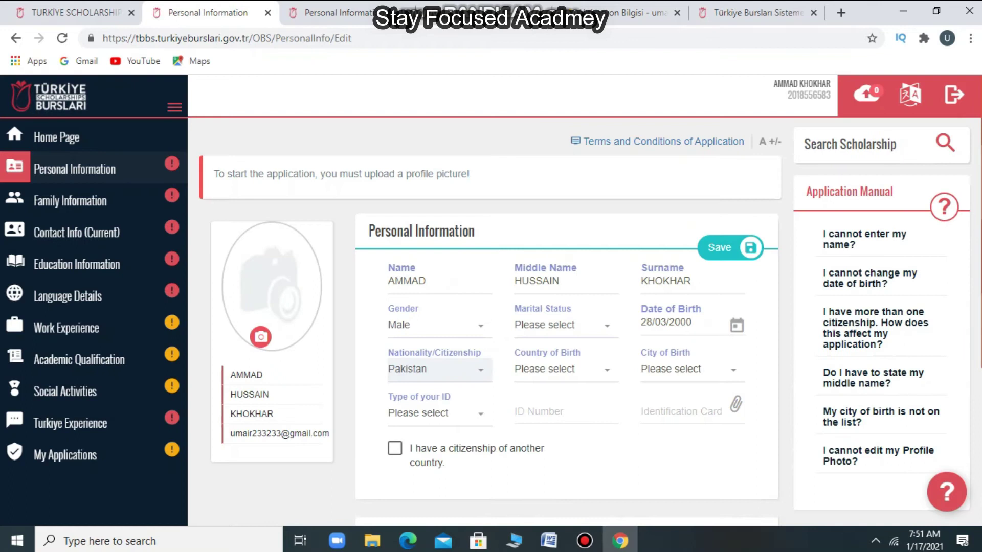
pyautogui.click(434, 325)
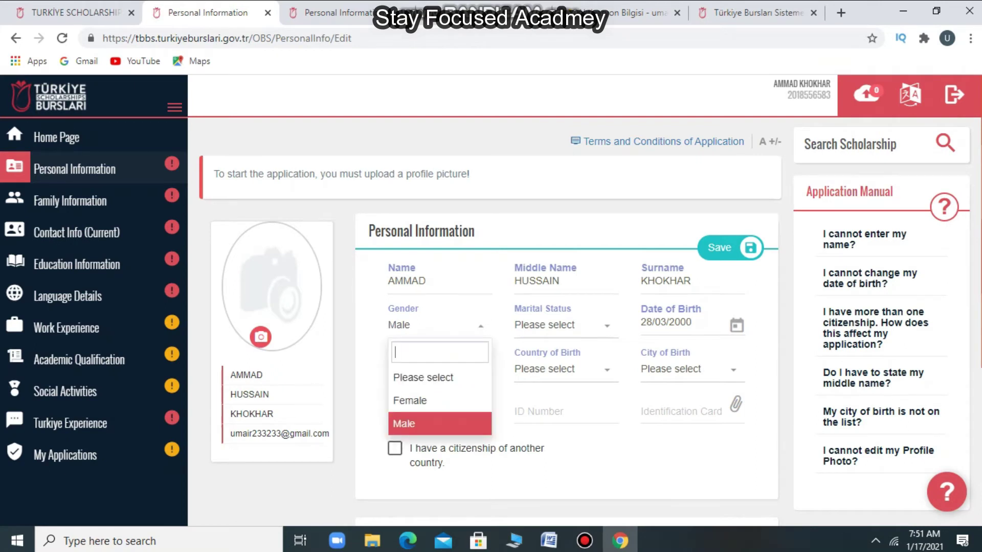
pyautogui.press('Return')
pyautogui.click(435, 413)
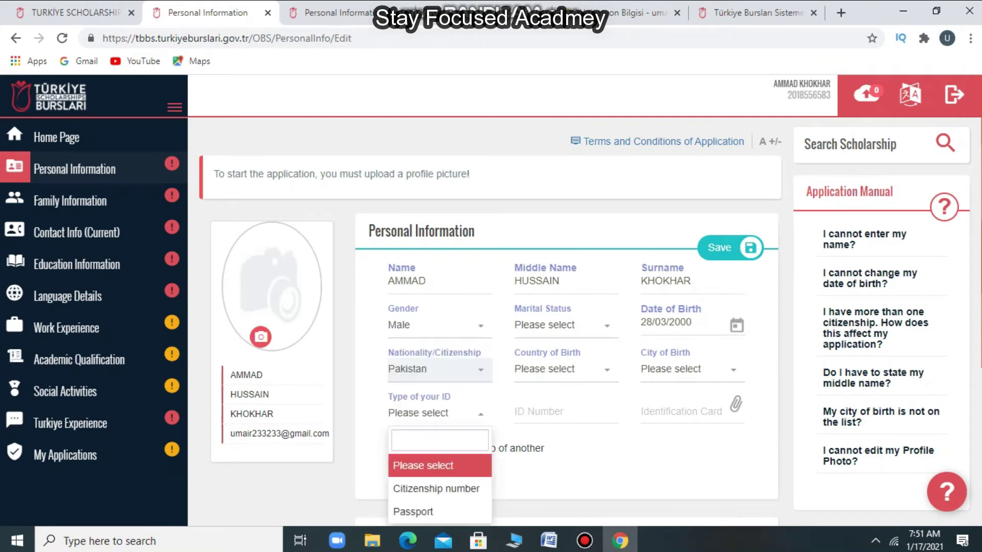
pyautogui.press('Down')
pyautogui.press('Down')
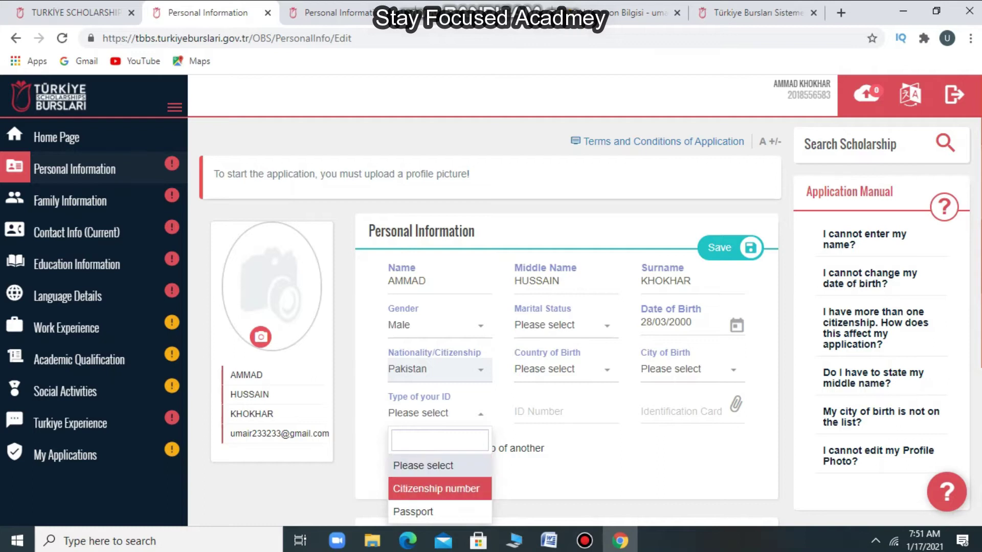
pyautogui.press('Up')
pyautogui.press('Down')
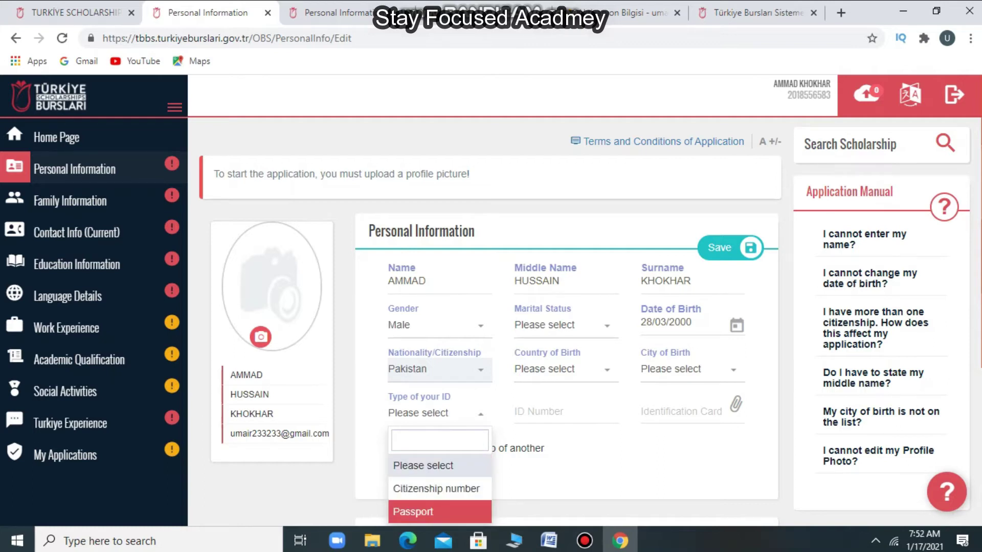
pyautogui.scroll(-1, 587, 301)
pyautogui.press('Up')
pyautogui.press('Down')
pyautogui.press('Up')
pyautogui.press('Down')
pyautogui.press('Up')
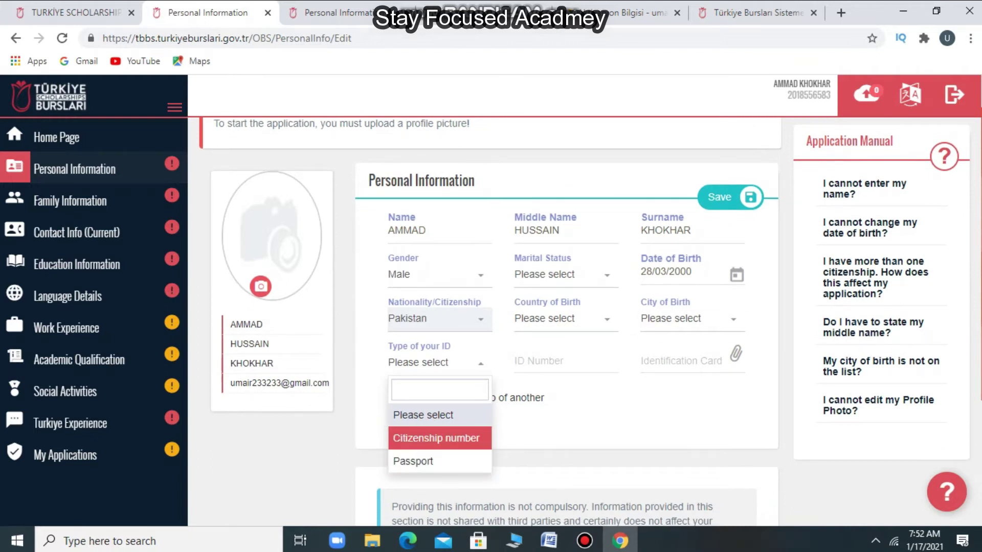
pyautogui.press('Return')
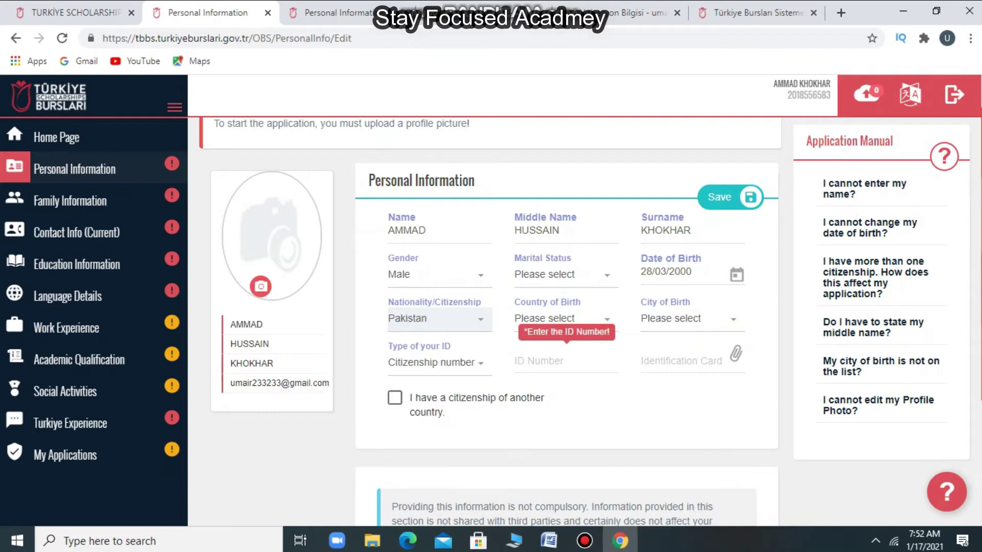
# - Enter an ID number, cancel the Identification Card attachment, and go to Family Information
pyautogui.press('Tab')
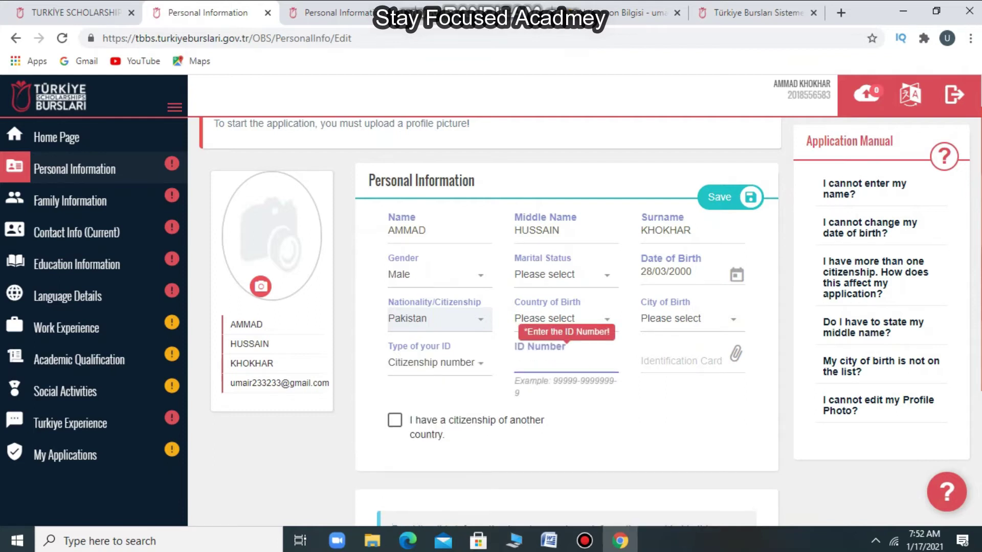
pyautogui.write('43er')
pyautogui.click(665, 359)
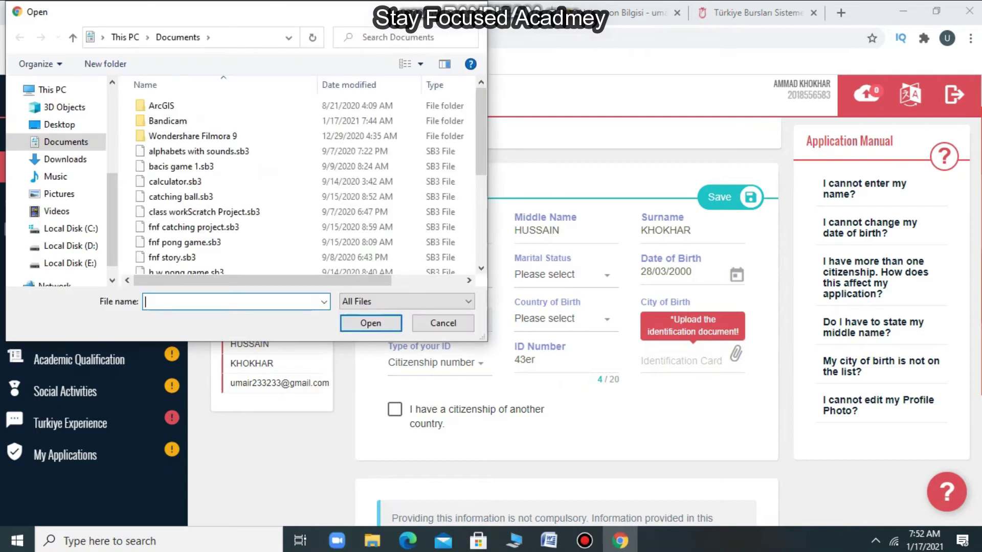
pyautogui.press('Escape')
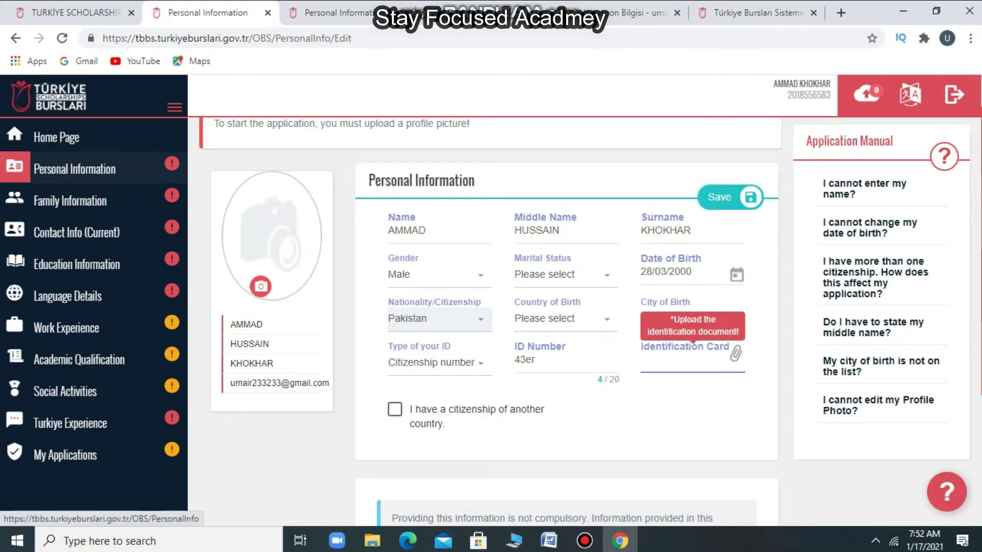
pyautogui.click(70, 200)
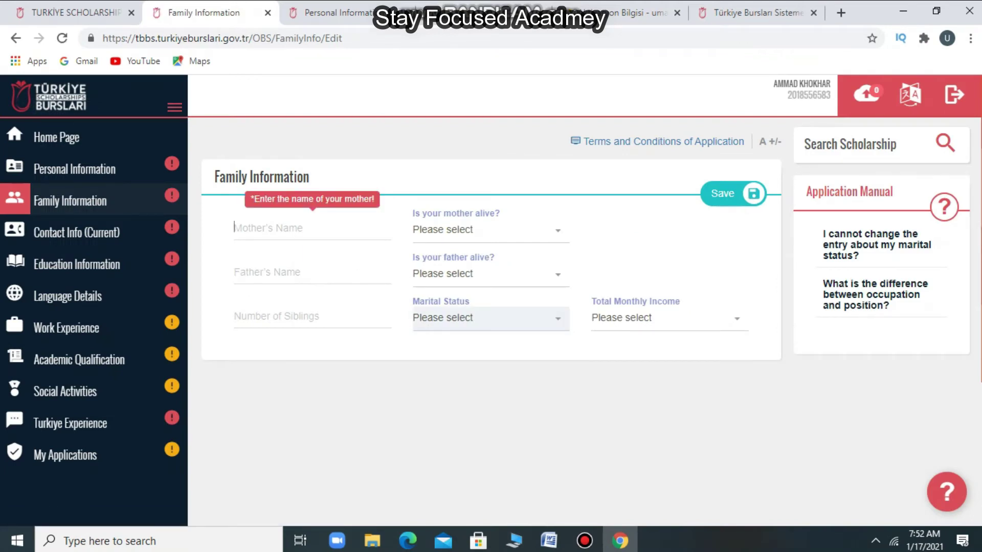
# - Step through the mother's name, father's name and siblings fields and peek at the alive options
pyautogui.click(235, 227)
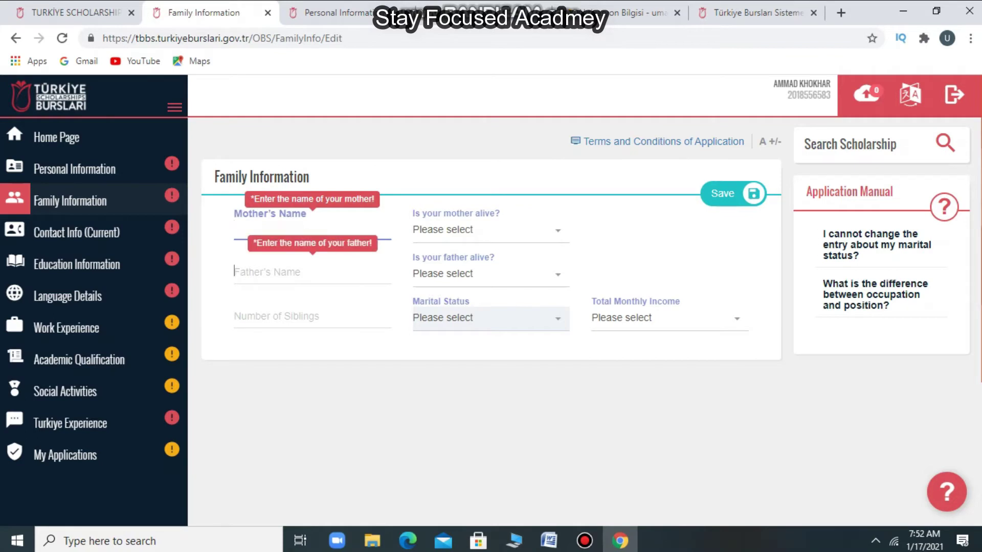
pyautogui.click(276, 274)
pyautogui.click(276, 316)
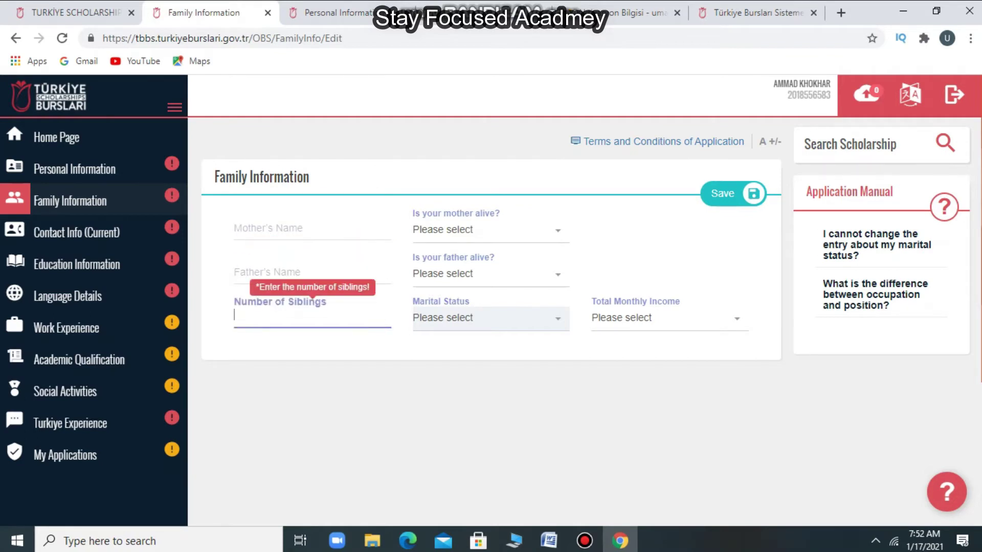
pyautogui.click(486, 230)
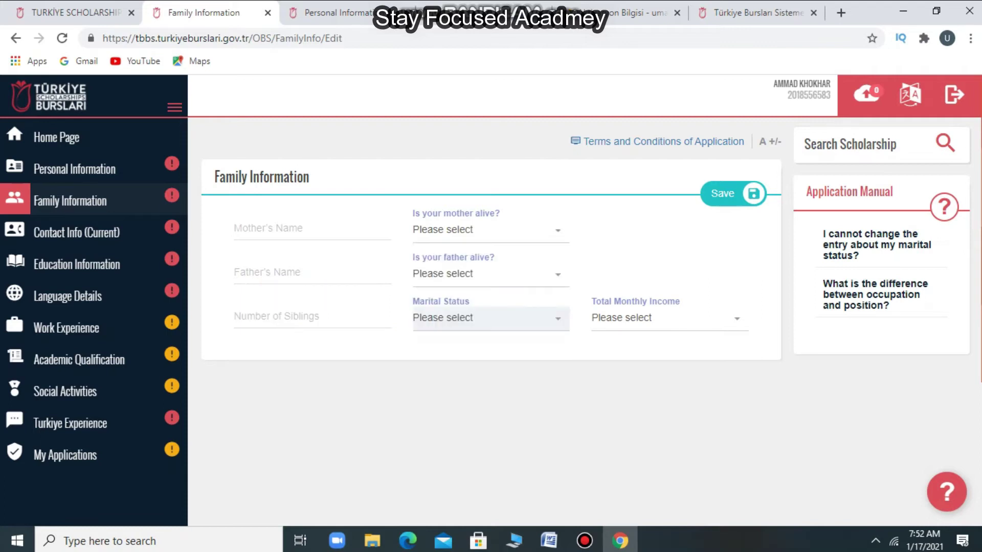
pyautogui.click(486, 273)
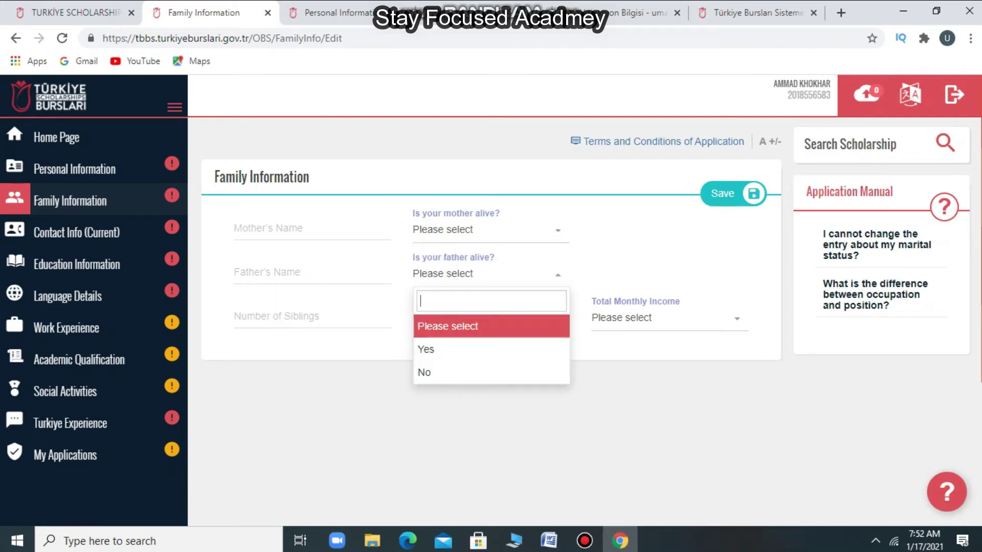
pyautogui.press('Escape')
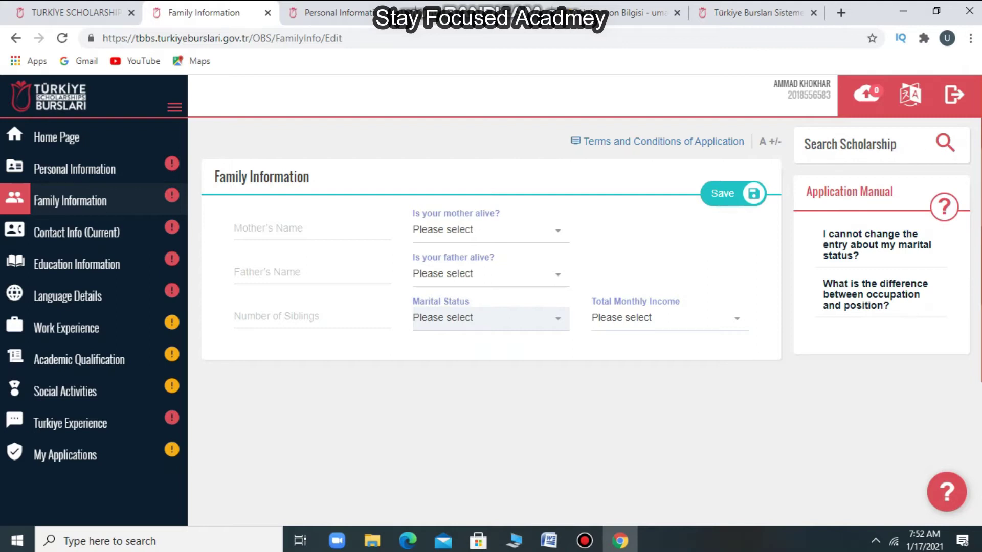
# - View the Total Monthly Income ranges without choosing one, then go to Contact Info (Current)
pyautogui.click(665, 318)
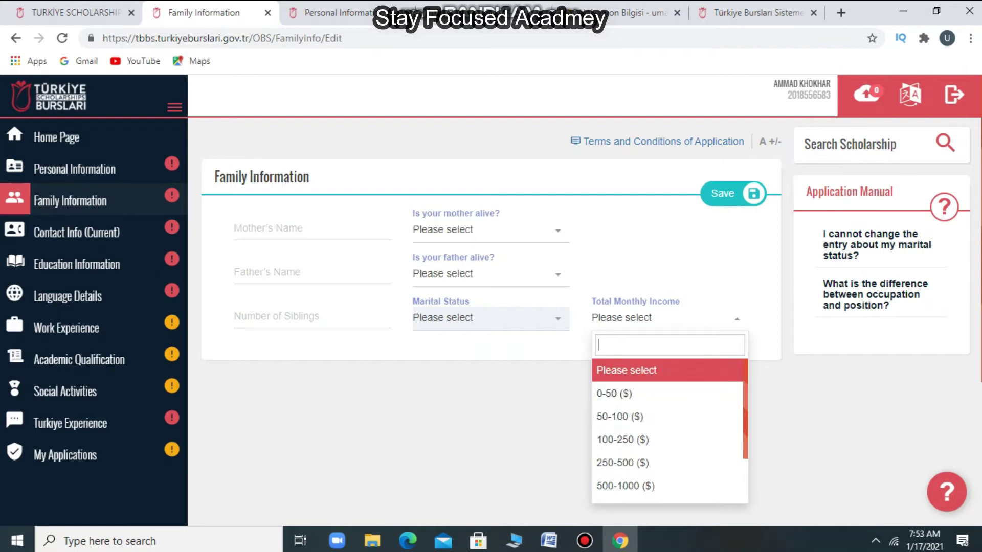
pyautogui.press('Escape')
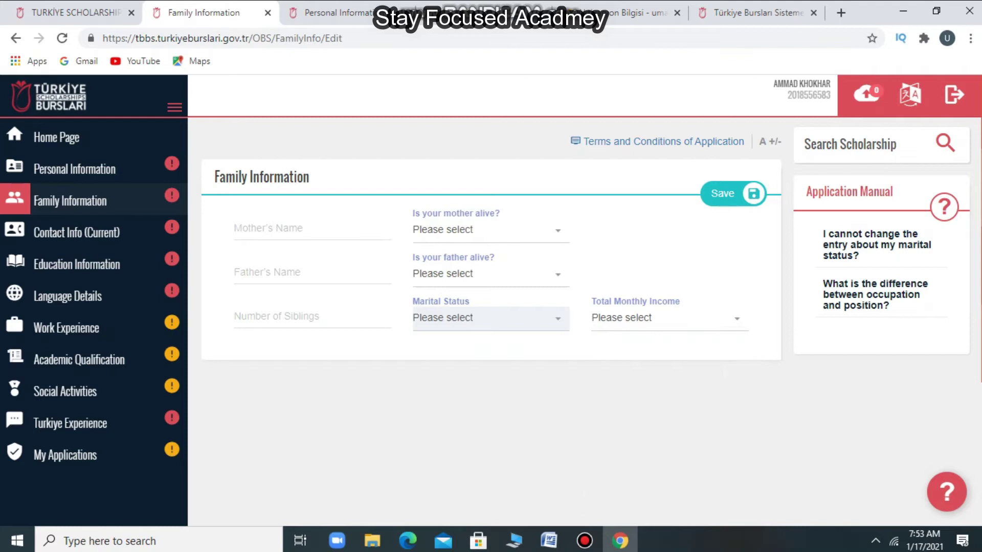
pyautogui.press('Return')
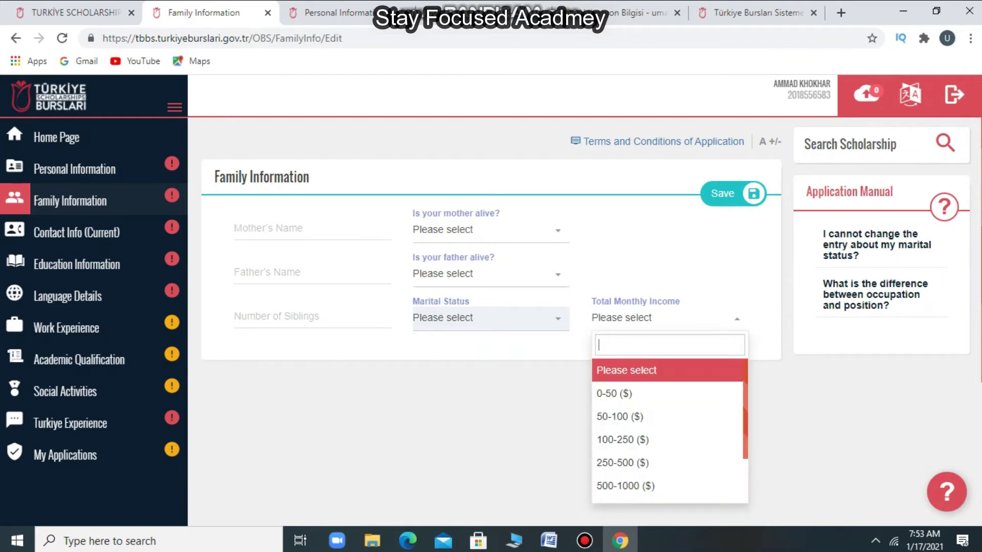
pyautogui.press('Escape')
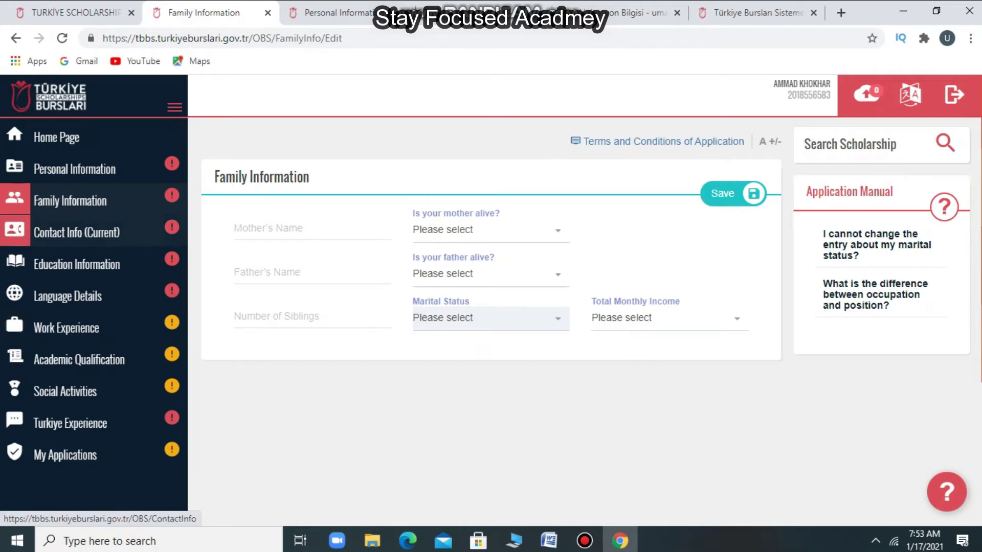
pyautogui.click(15, 325)
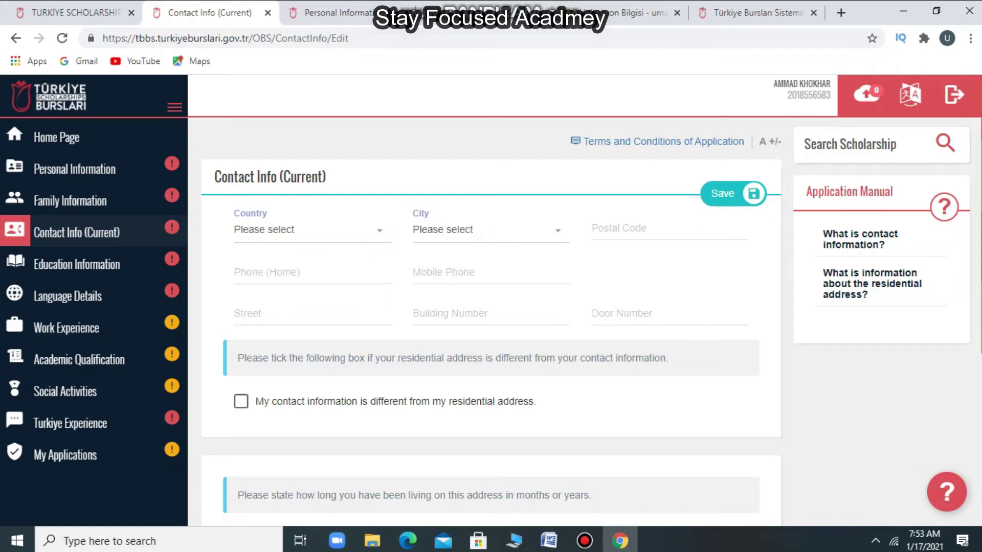
pyautogui.scroll(-1, 490, 321)
pyautogui.click(307, 202)
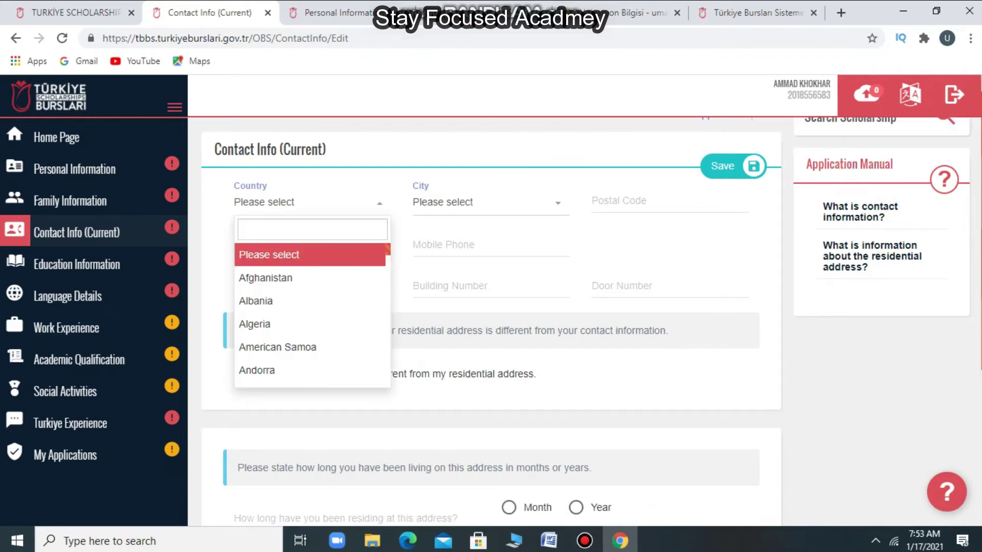
pyautogui.click(491, 246)
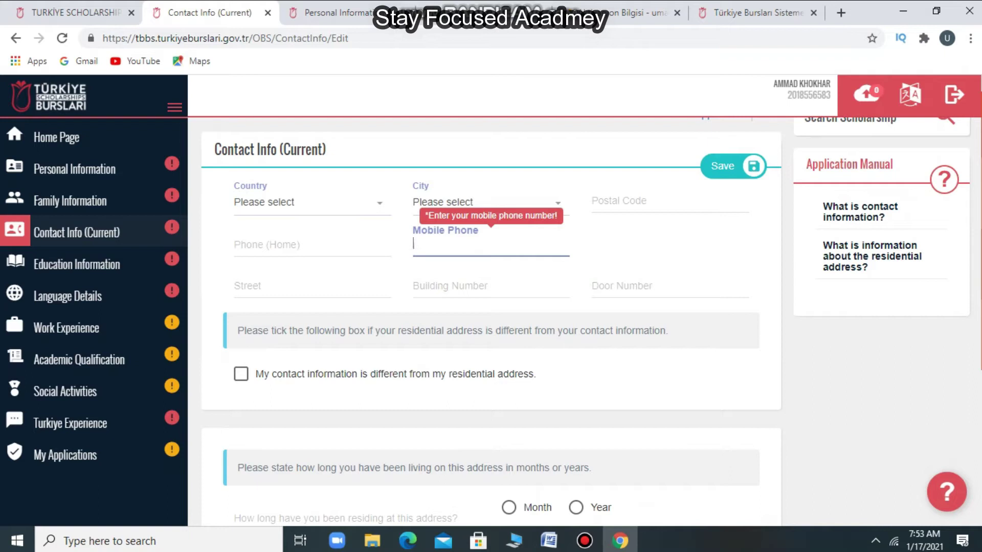
pyautogui.click(311, 245)
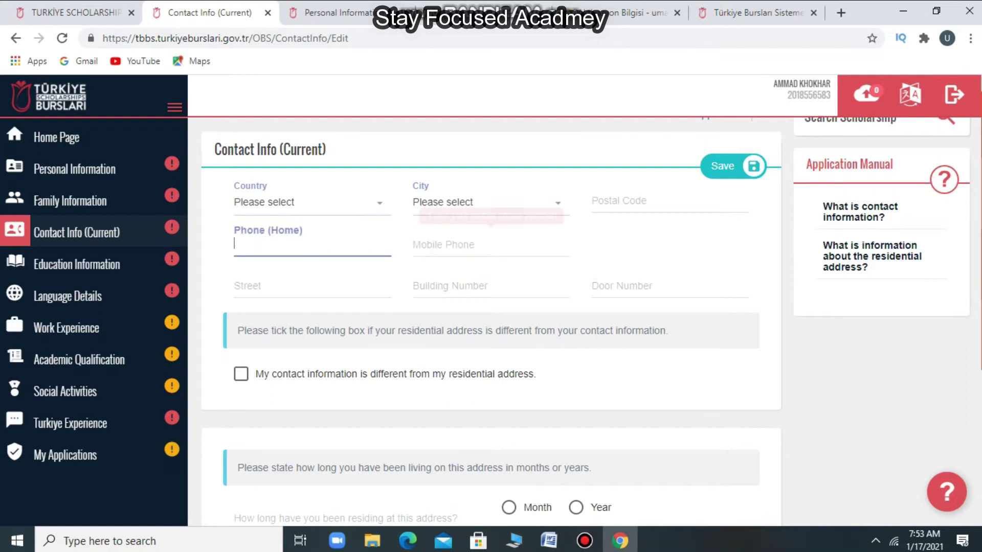
pyautogui.click(490, 245)
pyautogui.click(311, 286)
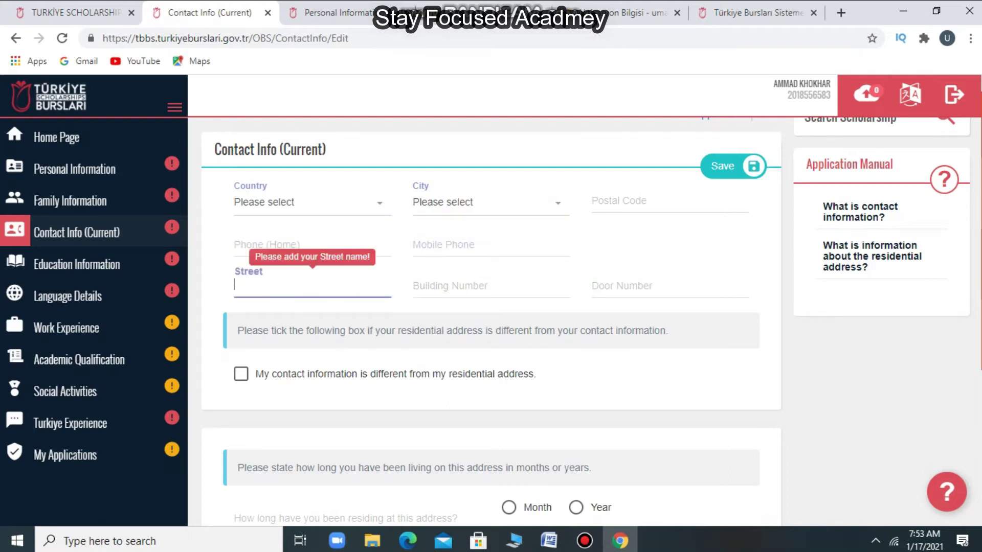
pyautogui.click(414, 285)
pyautogui.click(593, 285)
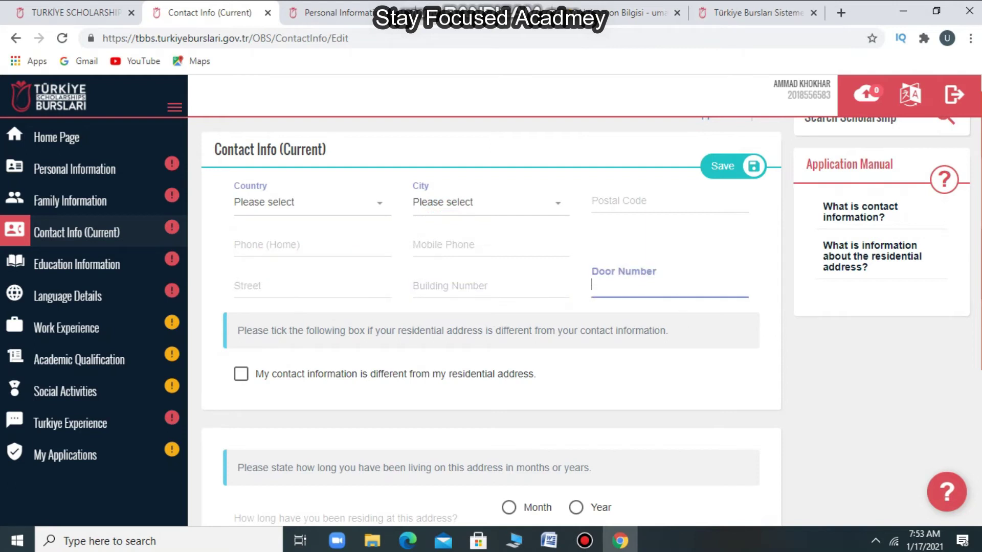
pyautogui.scroll(-1, 586, 321)
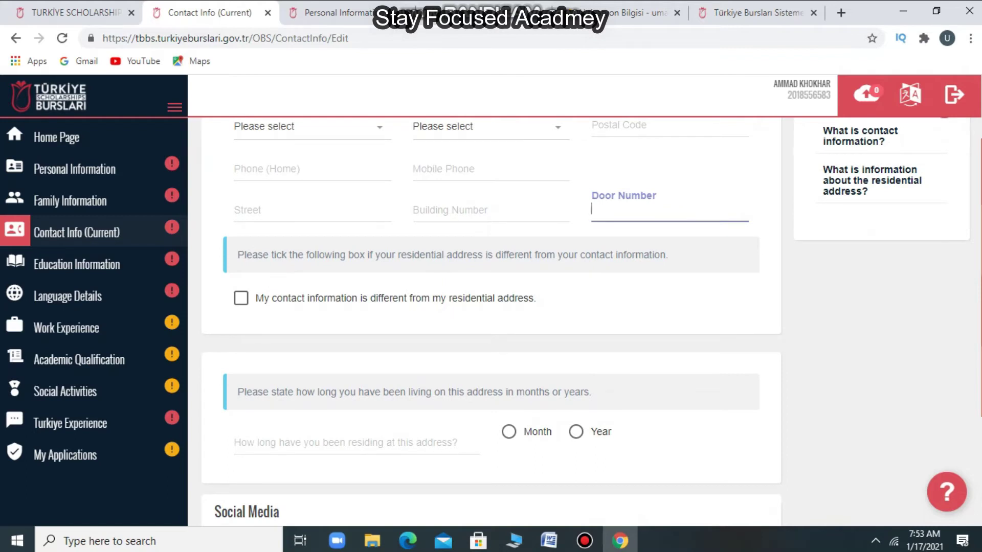
pyautogui.scroll(-1, 586, 321)
pyautogui.scroll(2, 586, 321)
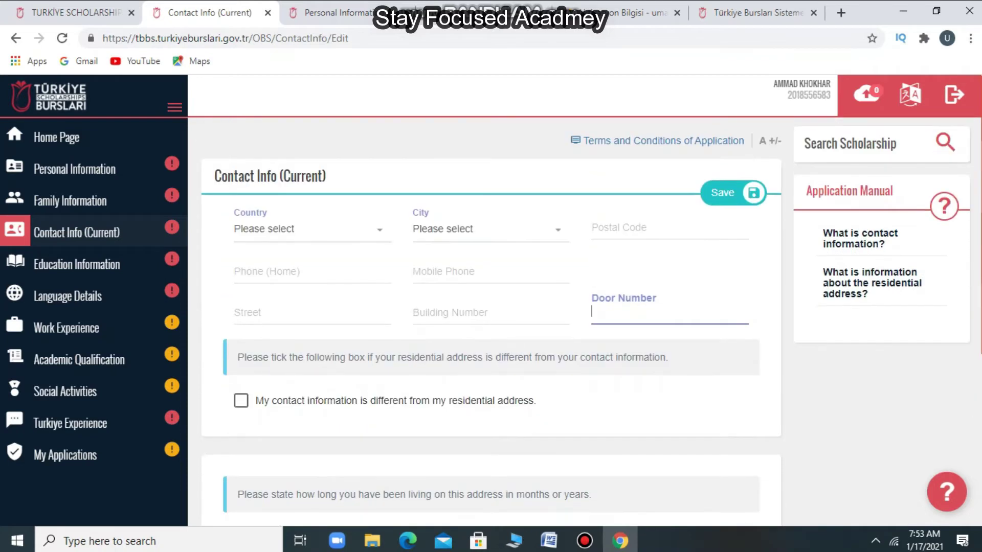
pyautogui.scroll(-1, 586, 321)
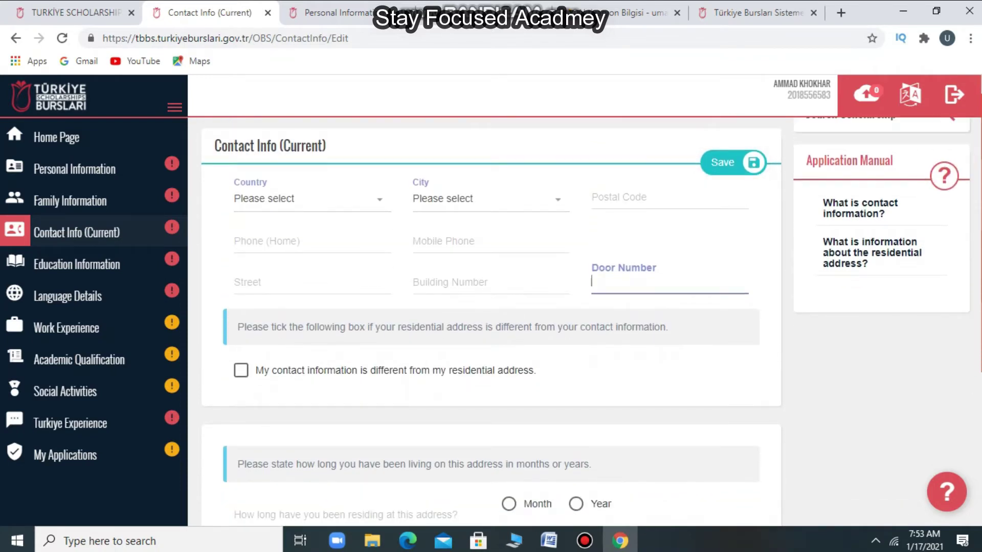
pyautogui.scroll(-5, 591, 303)
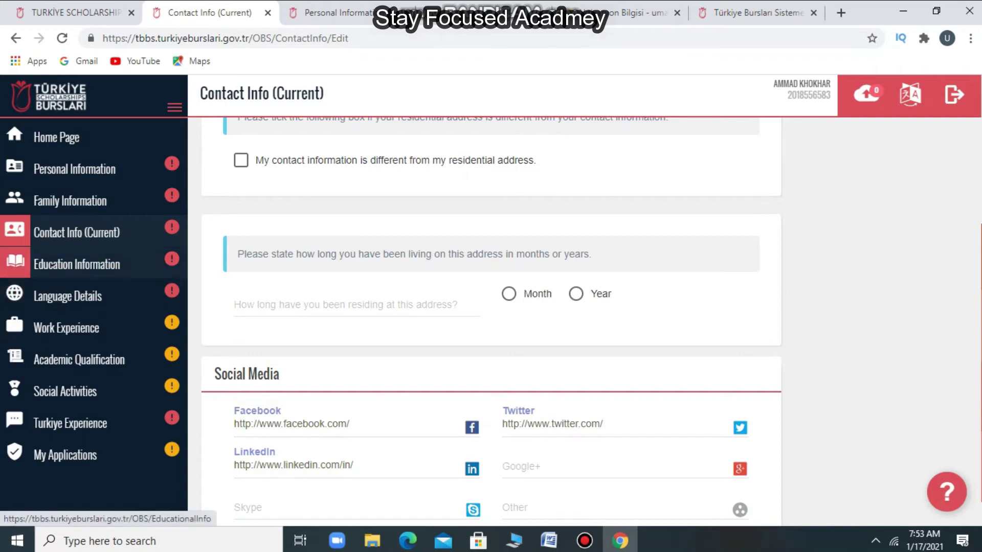
# - Go to Education Information and add a new High School entry
pyautogui.click(76, 263)
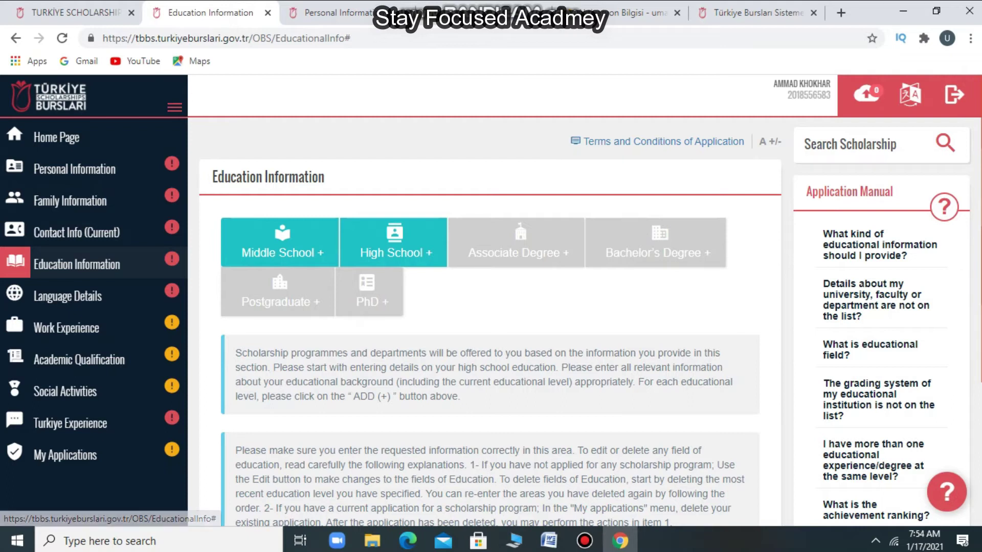
pyautogui.click(394, 243)
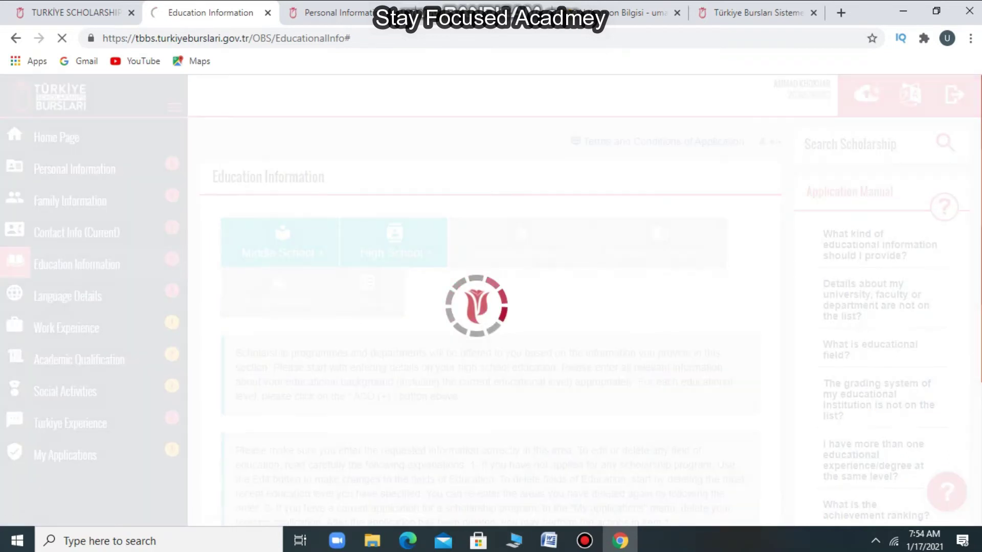